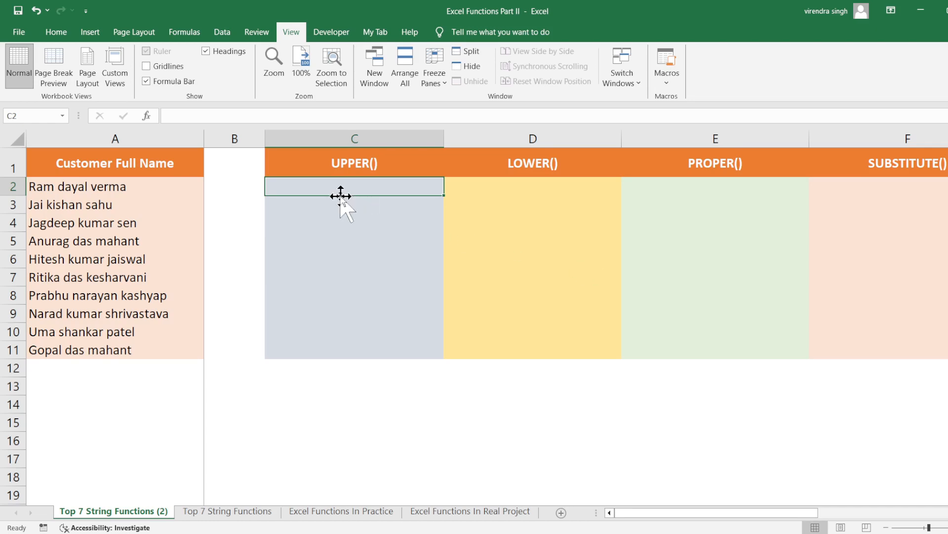
Enter the formula =UPPER(A2) in cell C2 to convert the first customer name to uppercase.
left_click(345, 164)
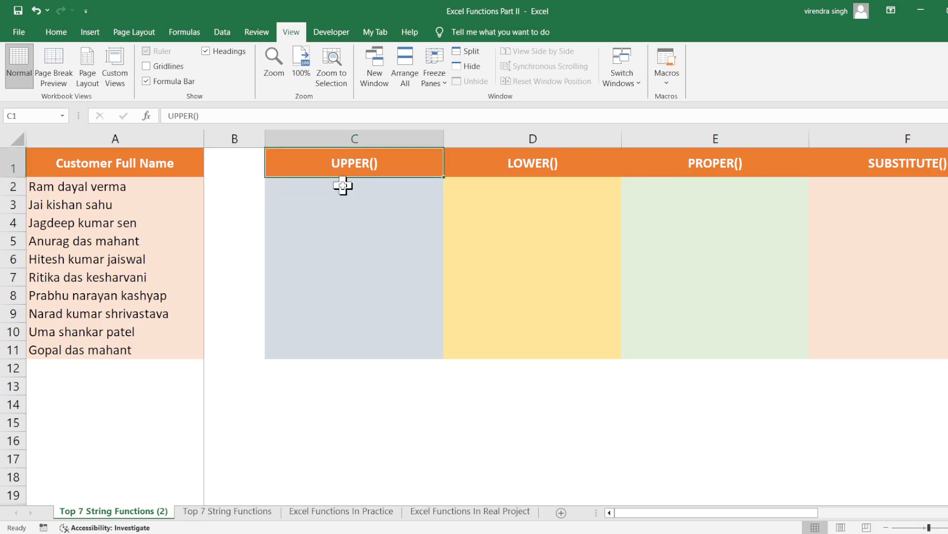
left_click(343, 186)
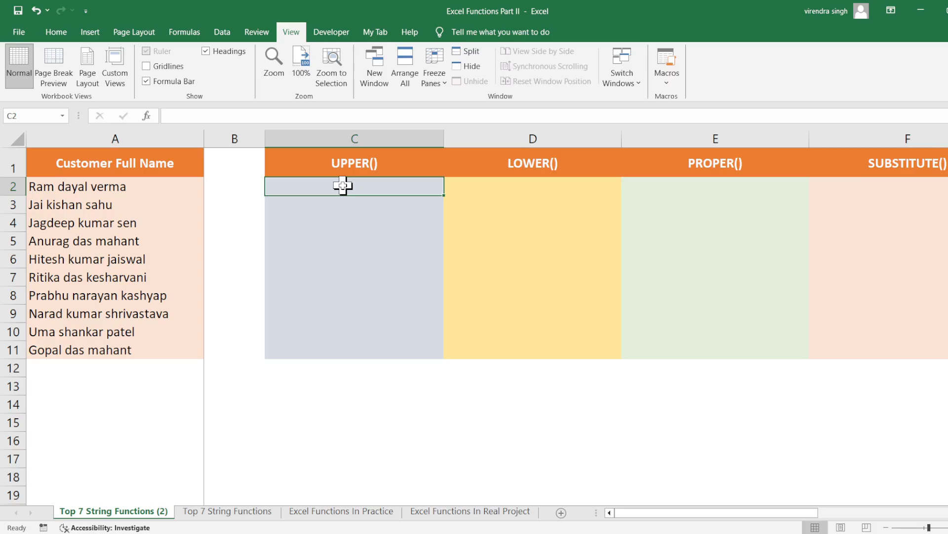
type("=")
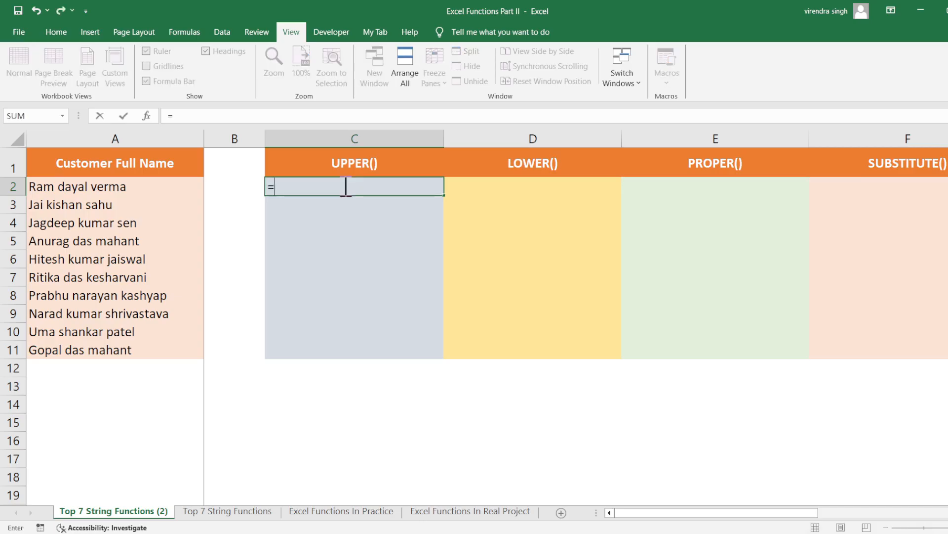
type("upp")
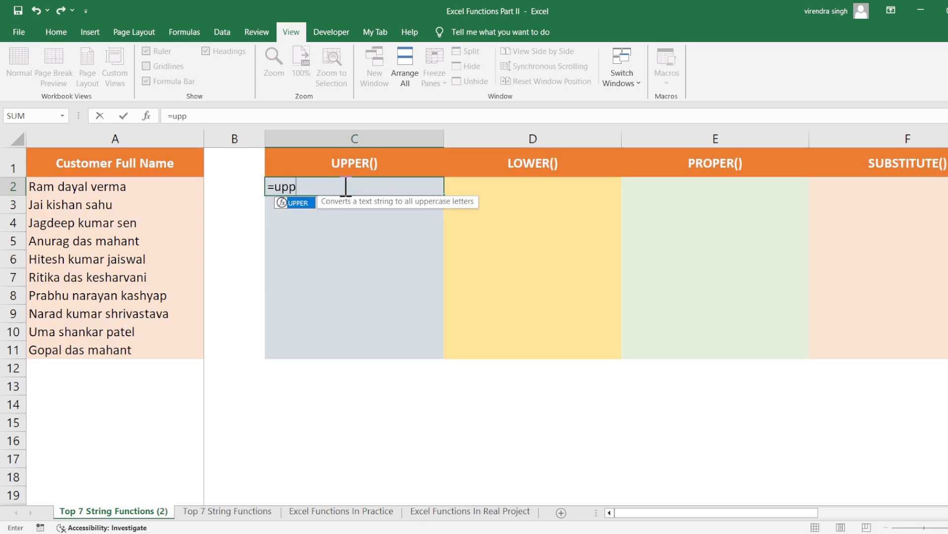
key("Tab")
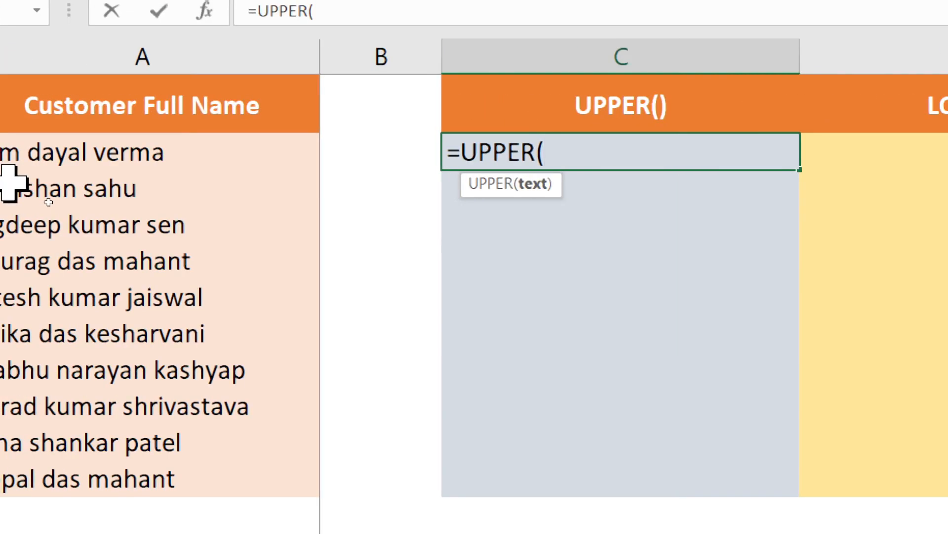
left_click(142, 157)
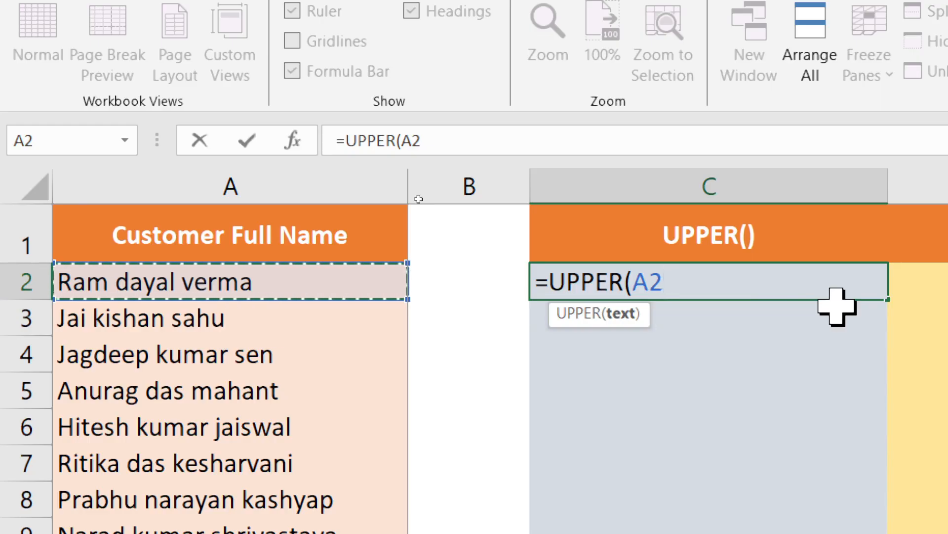
type(")")
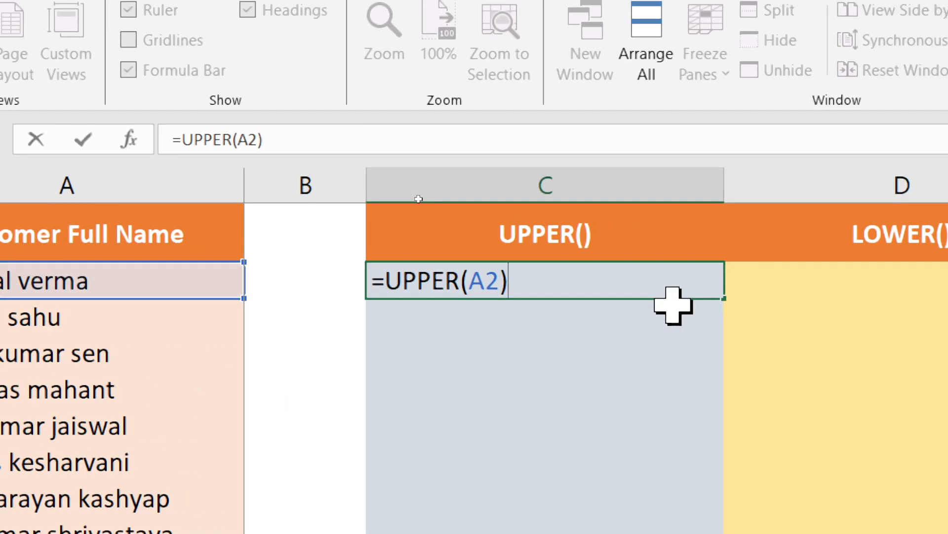
key("Return")
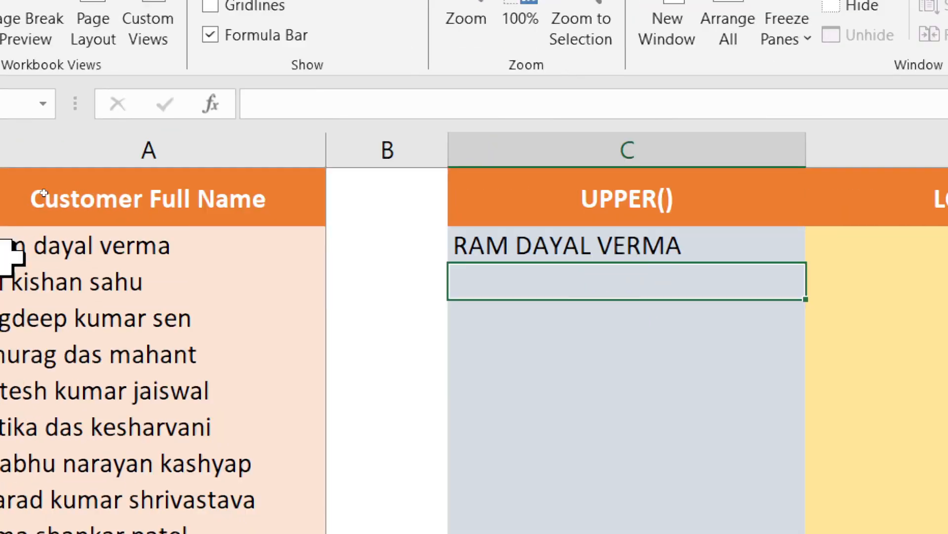
Copy the UPPER formula from C2 down through C11 for the remaining customer names.
left_click(51, 255)
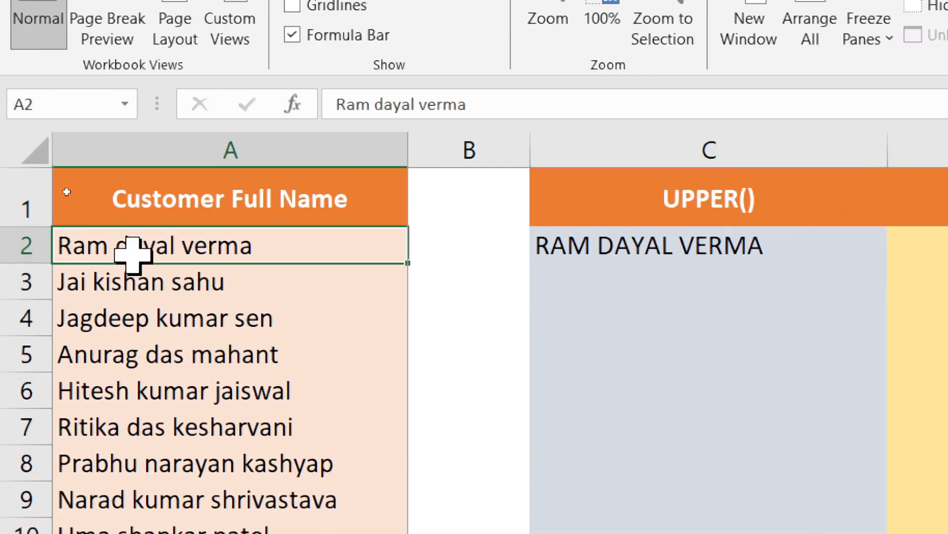
left_click(687, 257)
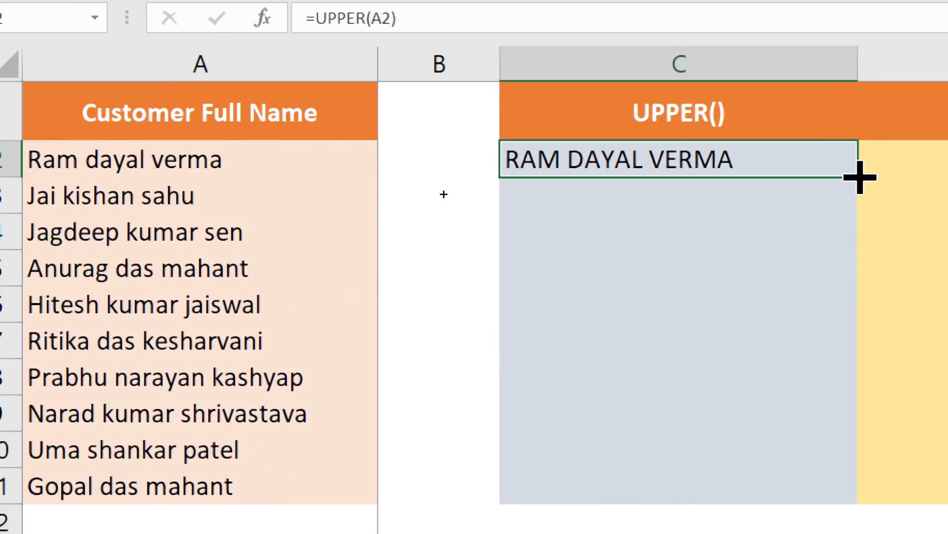
left_click_drag(860, 178, 838, 512)
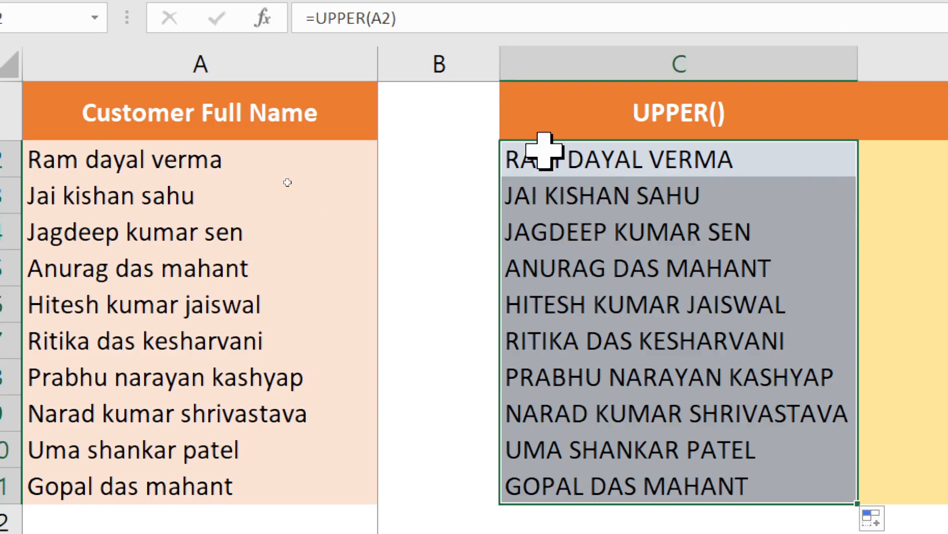
left_click(553, 194)
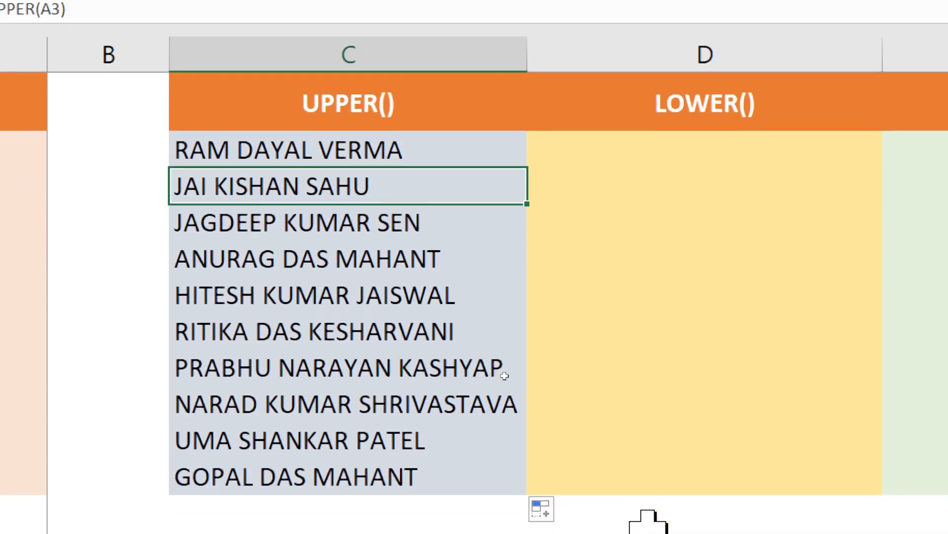
Enter the formula =LOWER(A2) in cell D2, using the original customer name as its text argument.
left_click(704, 144)
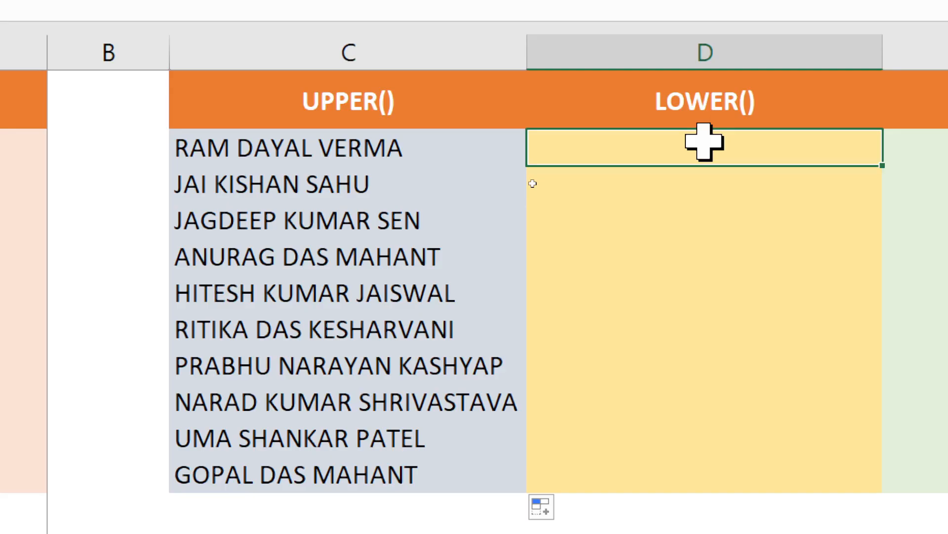
type("=l")
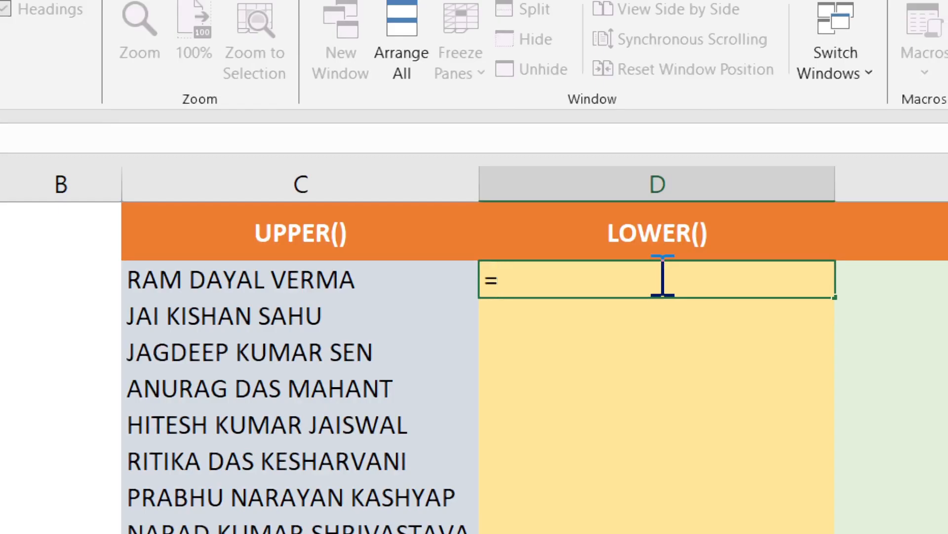
type("owe")
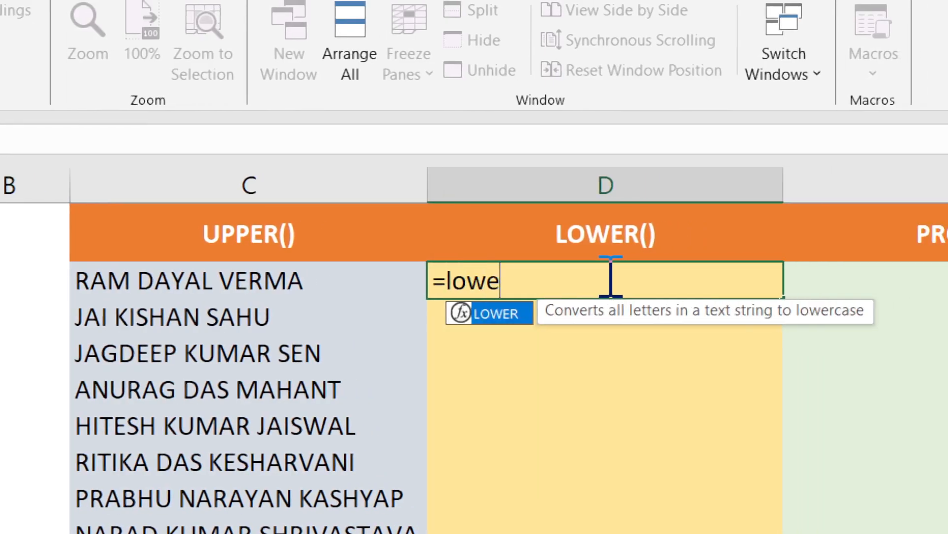
key("Tab")
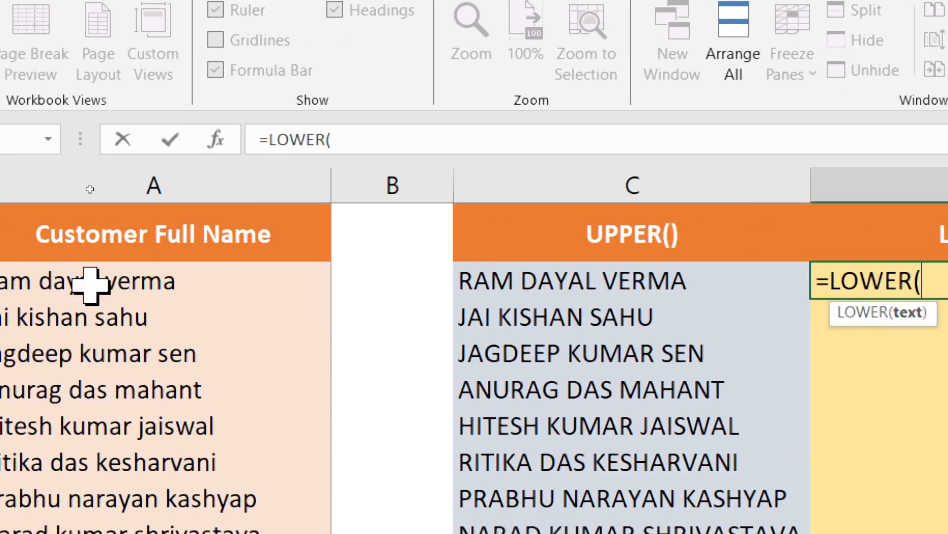
left_click(112, 282)
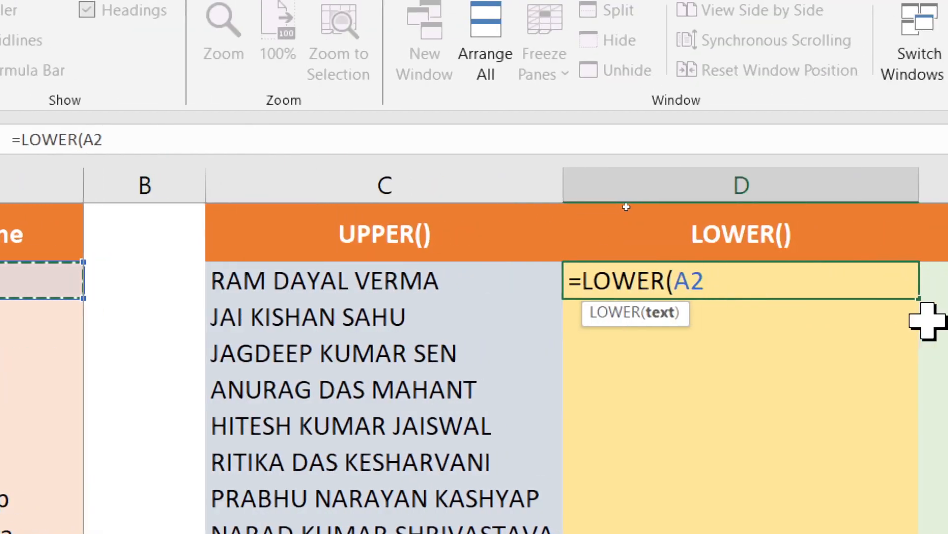
type(")")
key("Return")
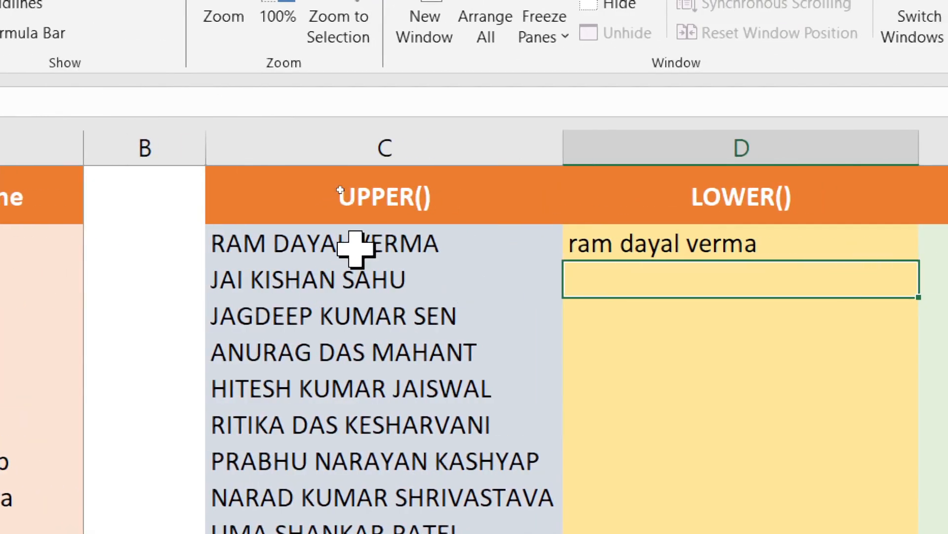
left_click(356, 249)
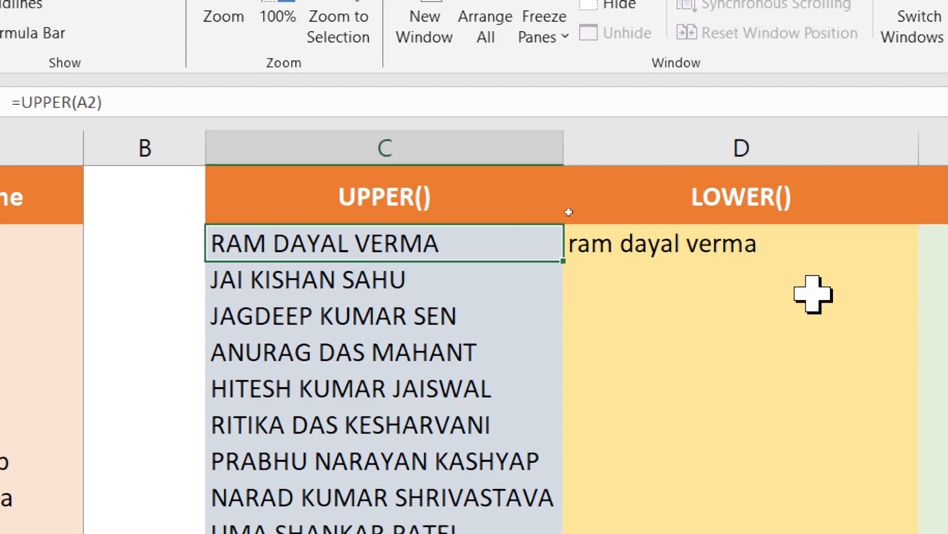
Replace the formula in D2 with =LOWER(C2) so it converts the uppercase name to lowercase.
left_click(703, 243)
type("=")
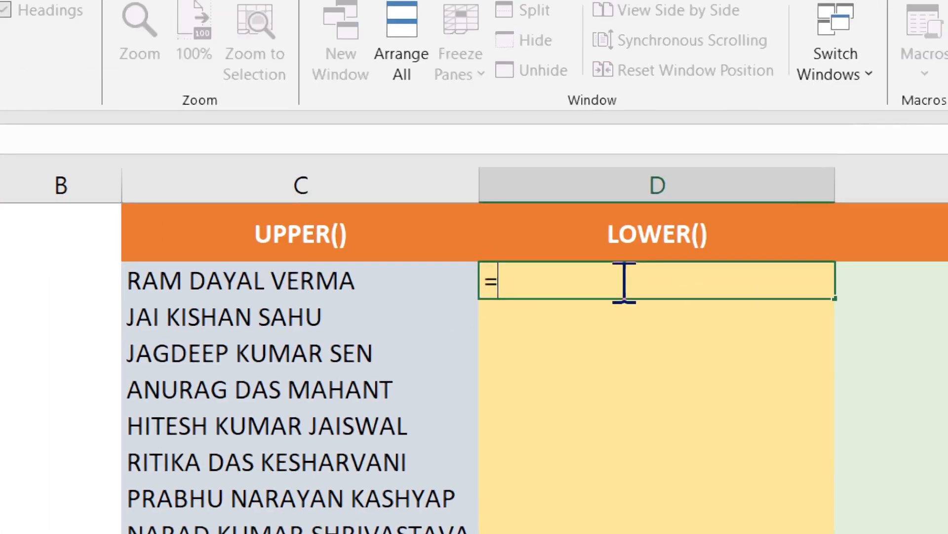
type("lowe")
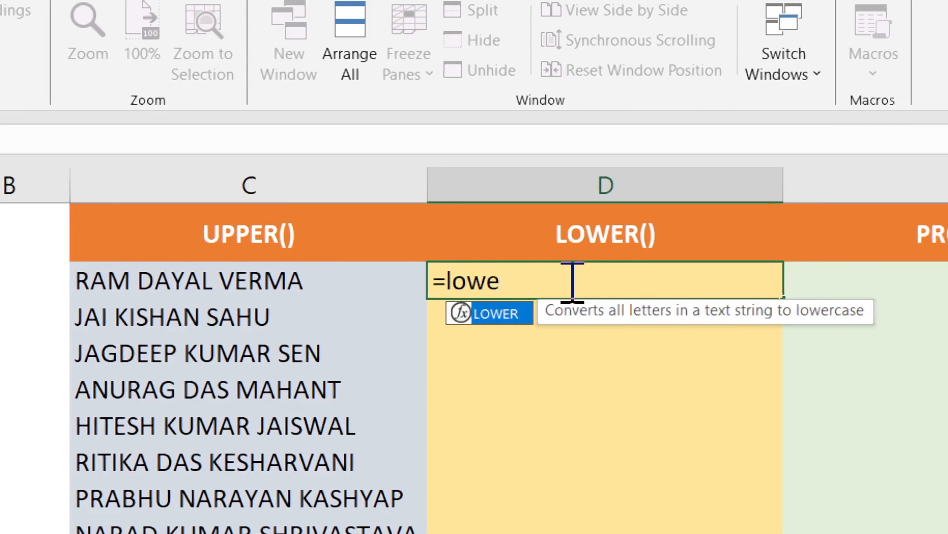
key("Tab")
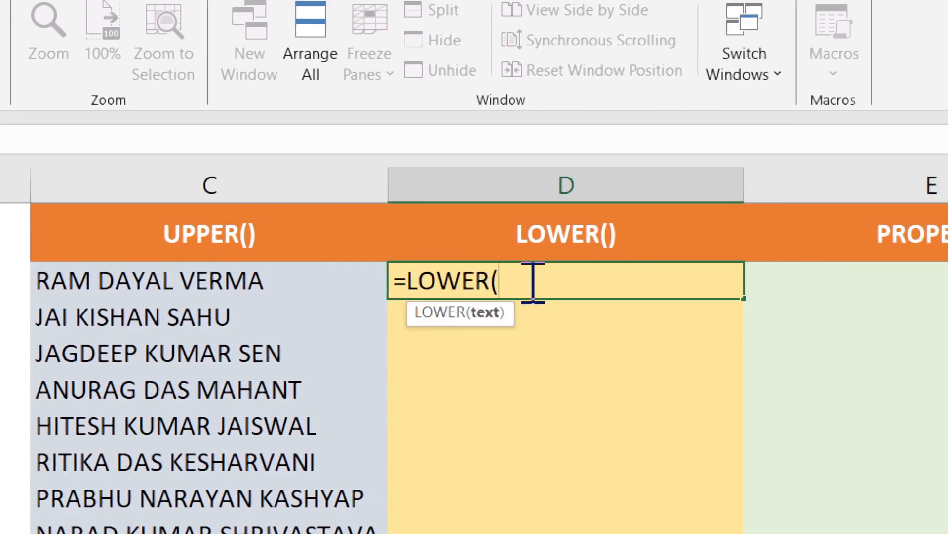
left_click(156, 281)
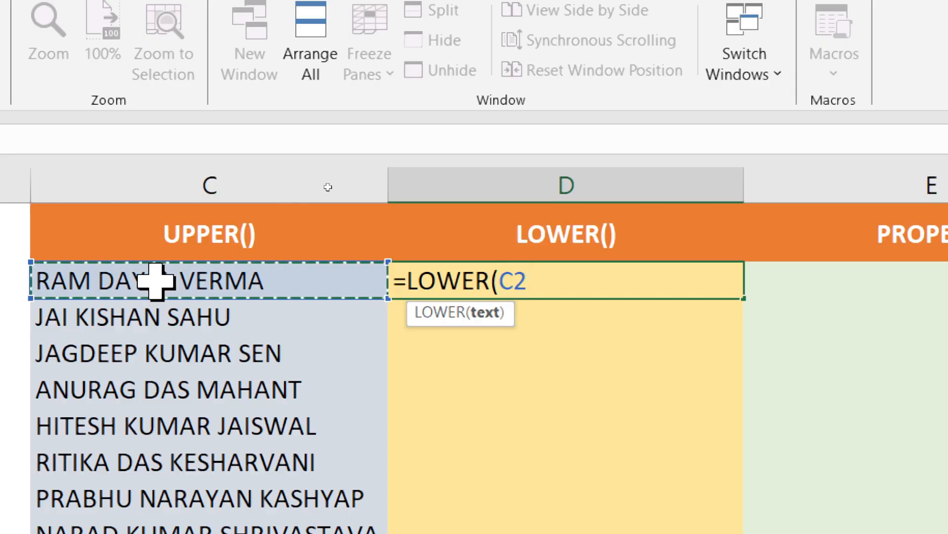
type(")")
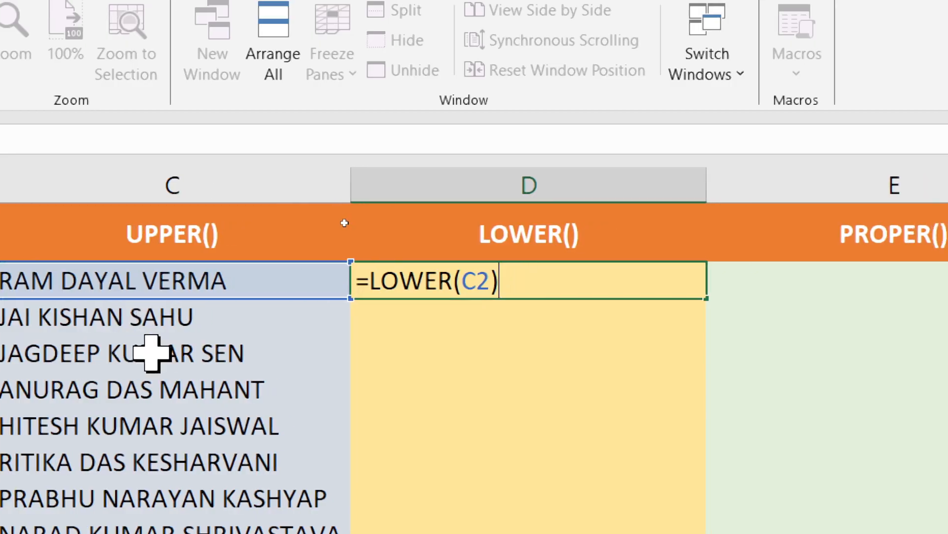
key("Return")
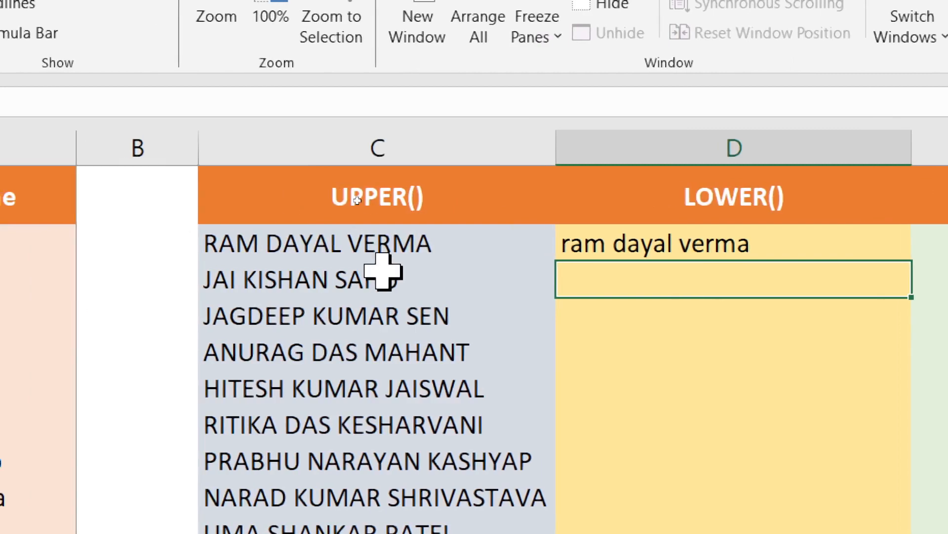
Fill the LOWER formula from D2 down through D11, and select C2:C11 and D2:D11 in turn to compare them.
left_click(372, 244)
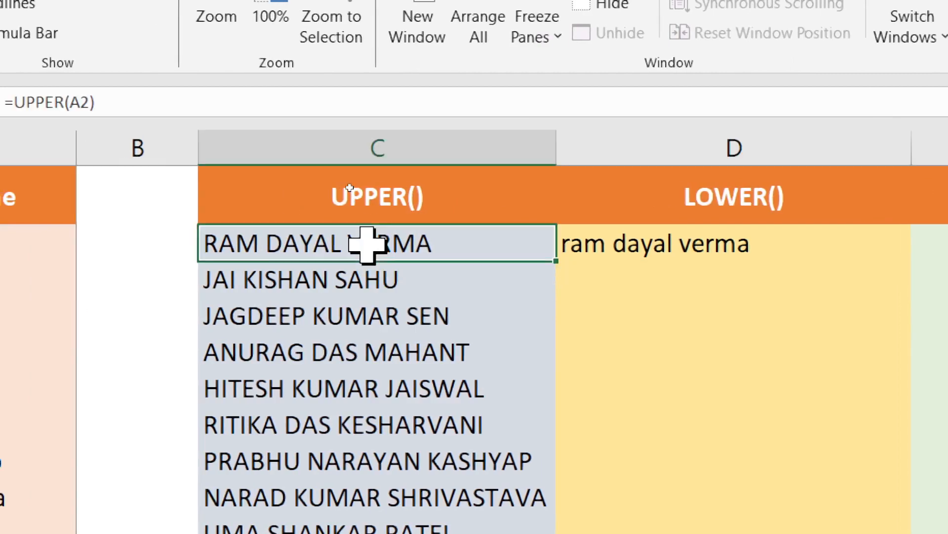
left_click(674, 245)
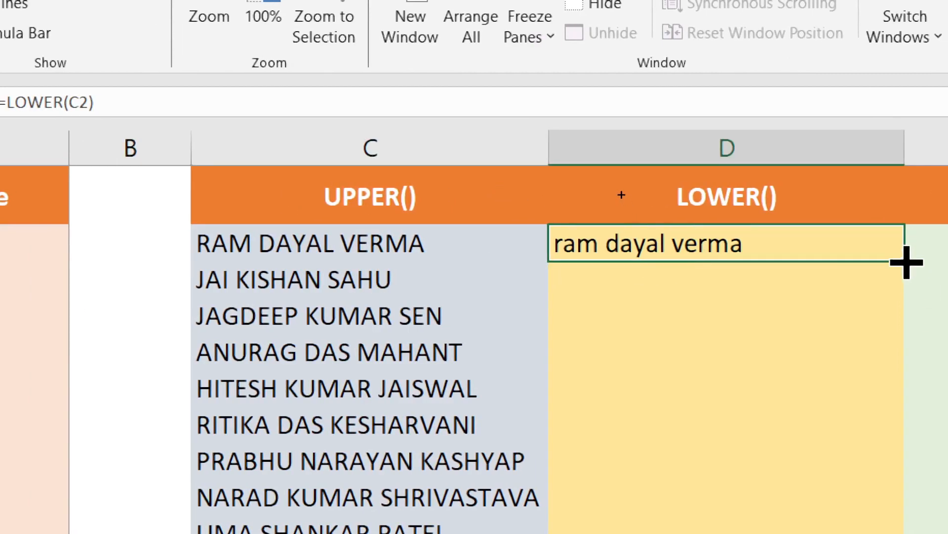
double_click(906, 261)
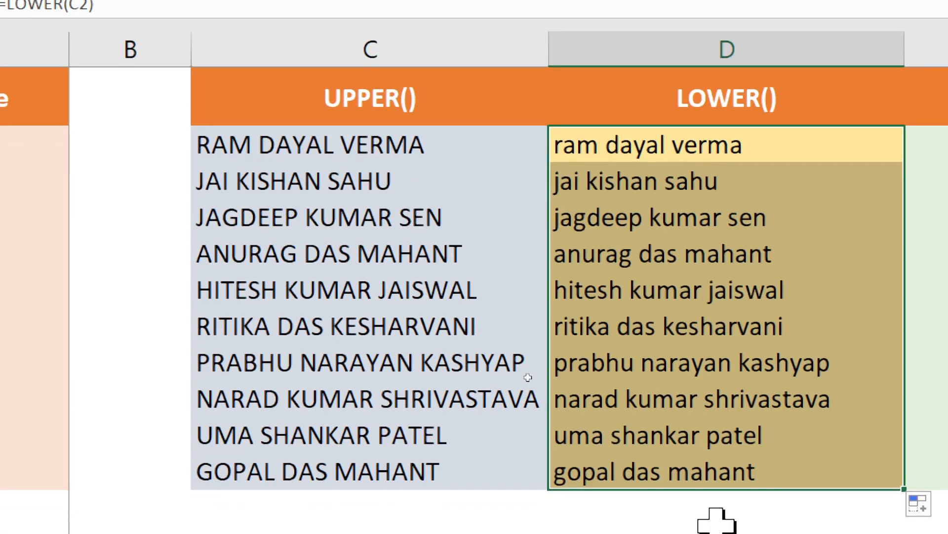
left_click(726, 363)
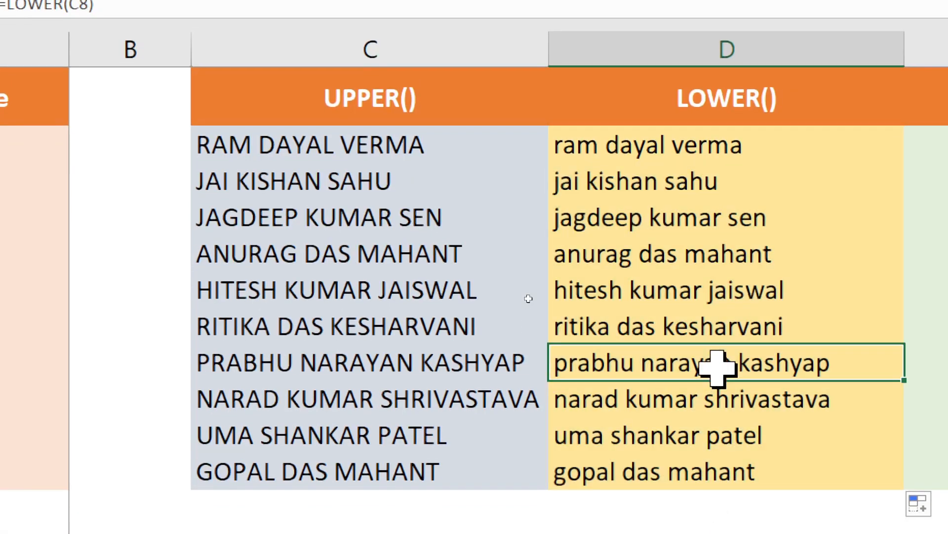
left_click_drag(313, 143, 302, 475)
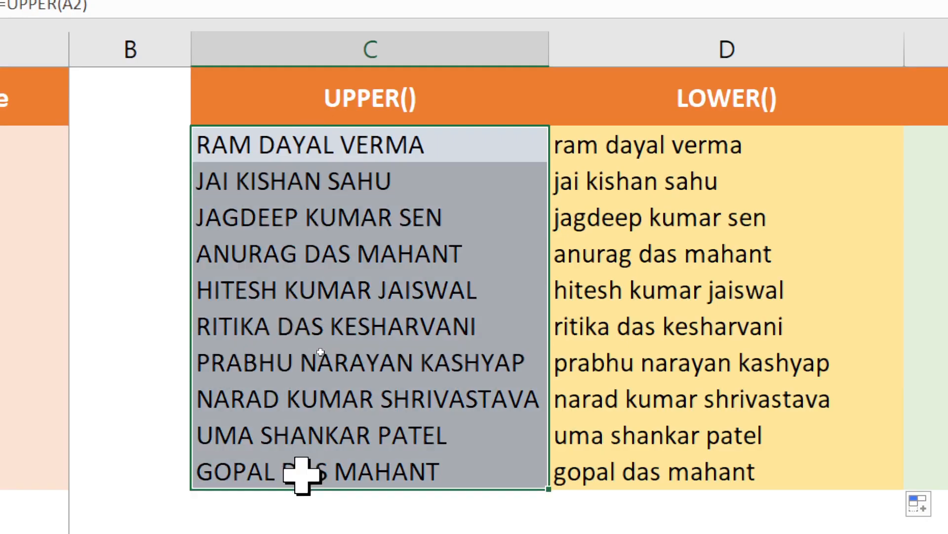
left_click(659, 145)
left_click_drag(650, 200, 661, 469)
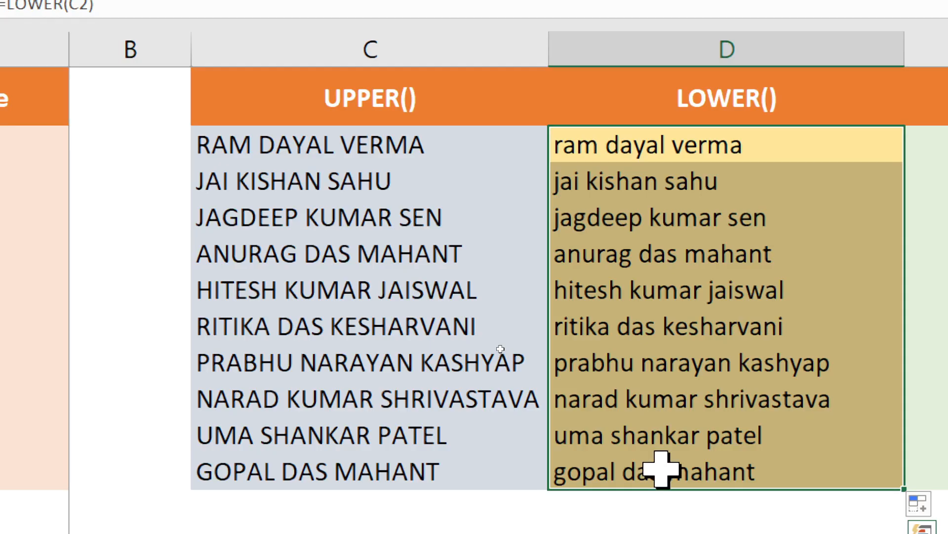
Enter the formula =PROPER(D2) in cell E2 to capitalise each word of the lowercase customer name.
key("Right")
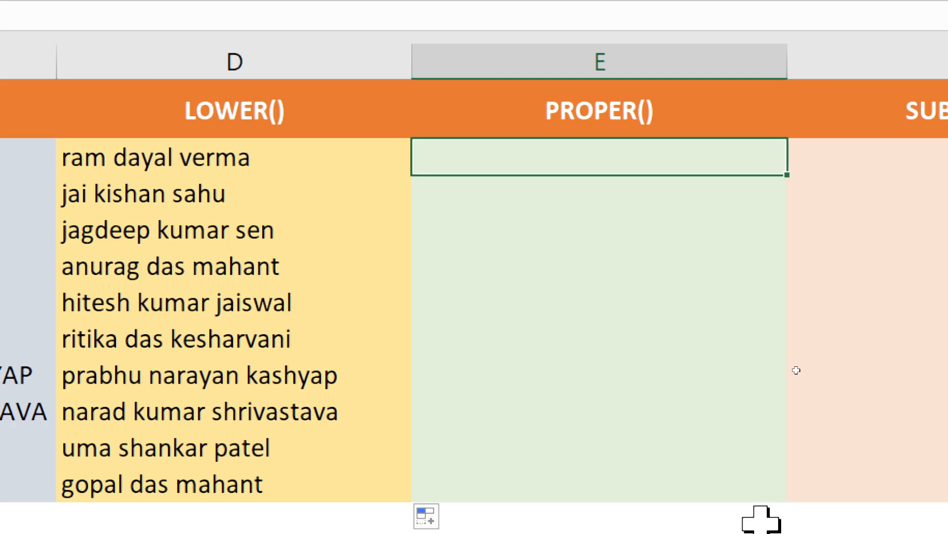
type("=pro")
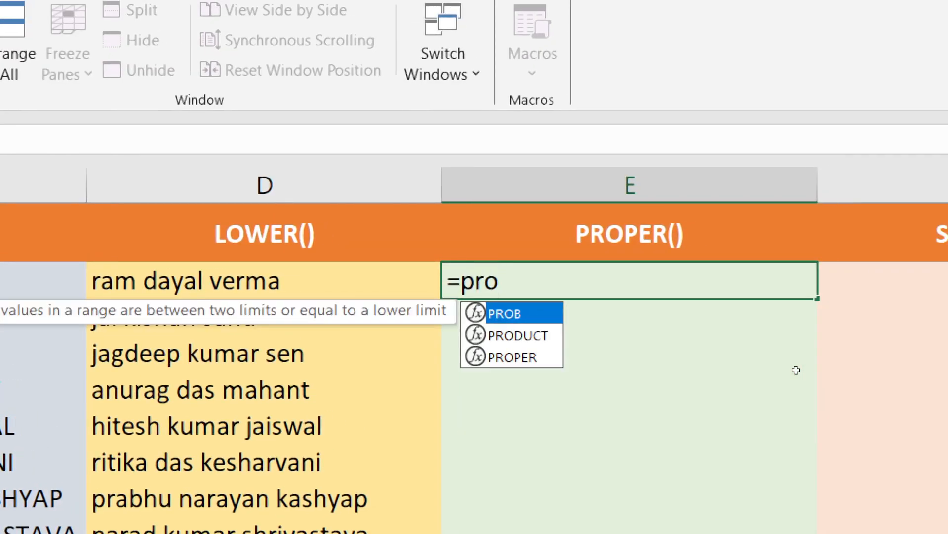
key("Tab")
key("BackSpace")
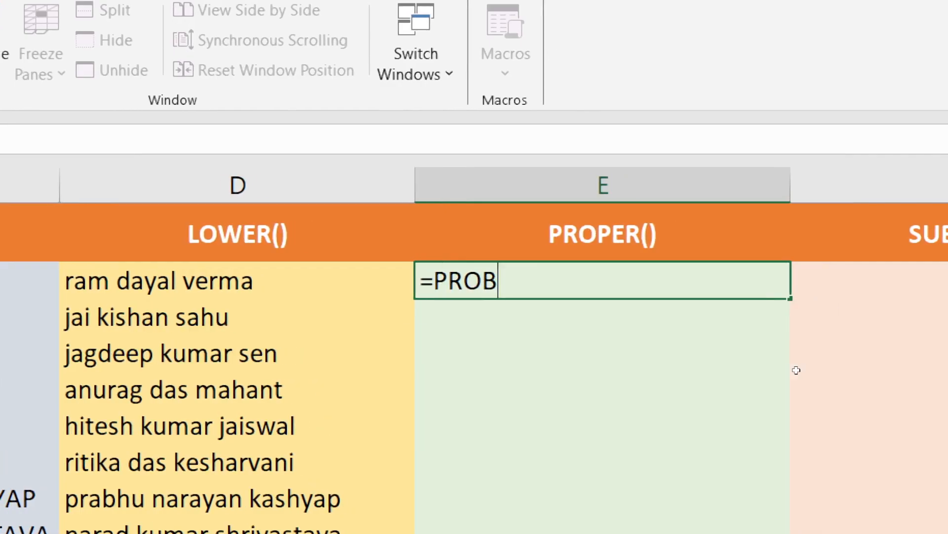
key("BackSpace")
key("BackSpace")
key("BackSpace")
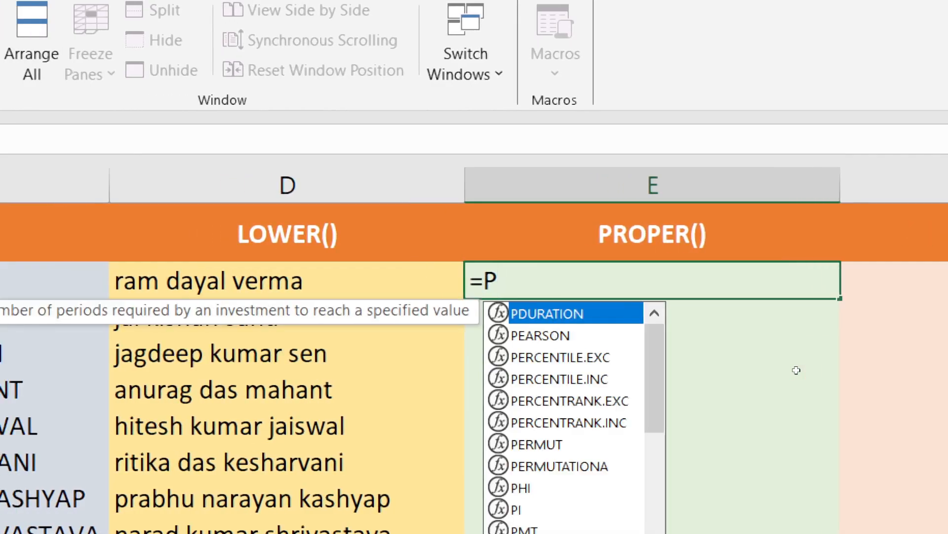
type("roper")
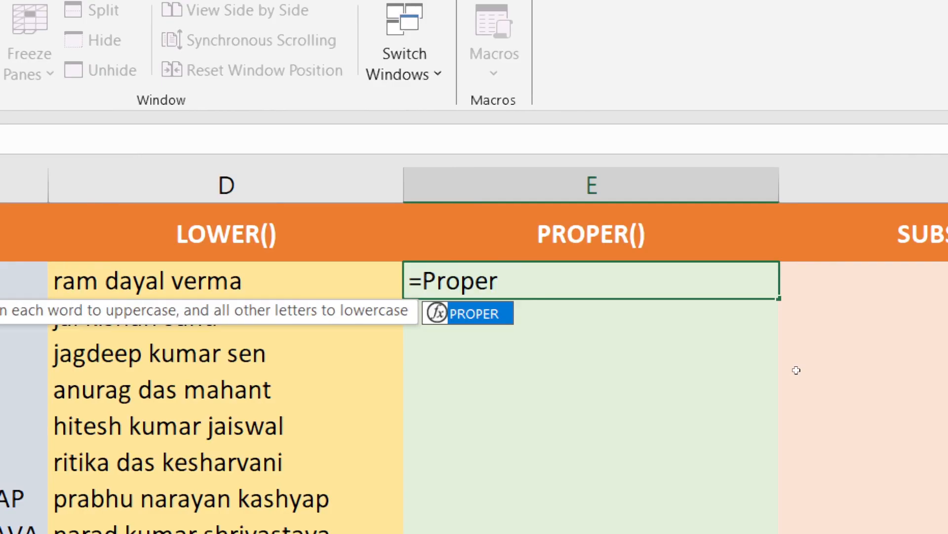
key("Tab")
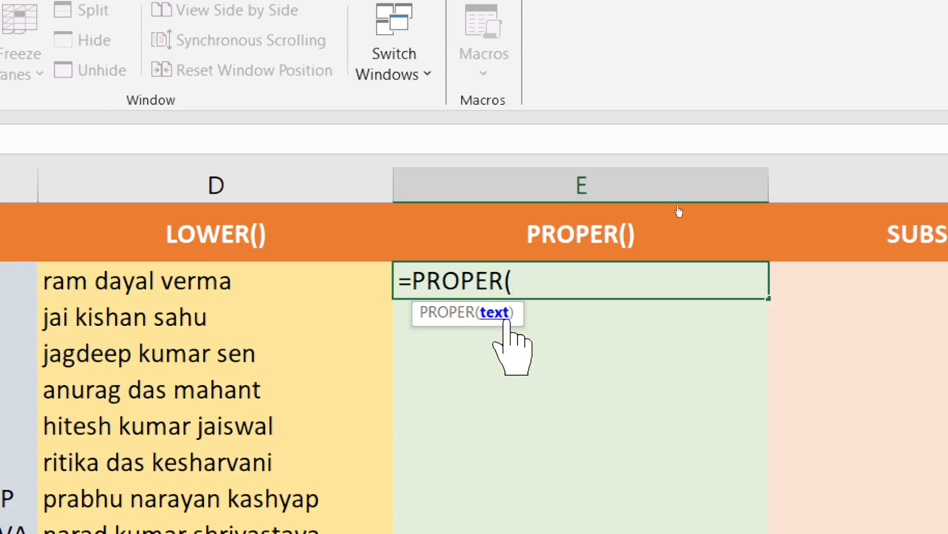
left_click(227, 281)
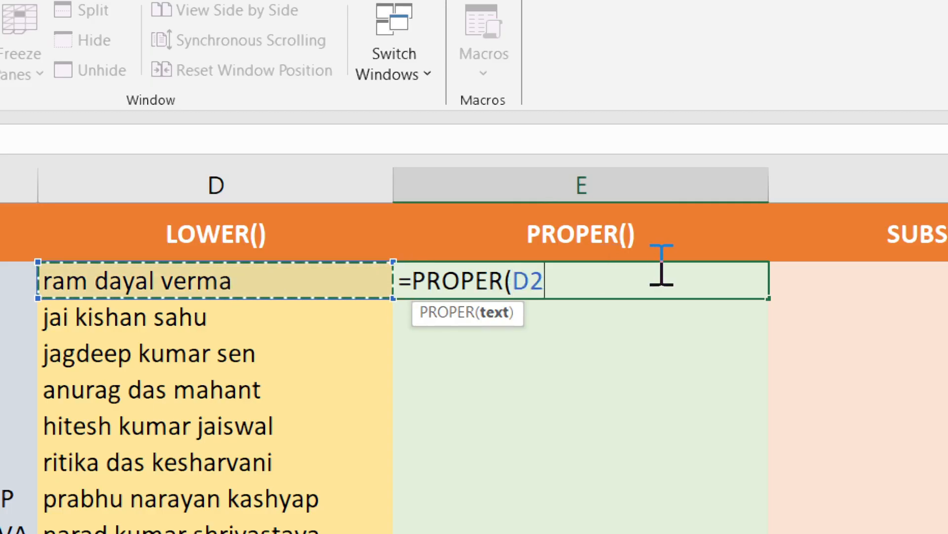
type(")")
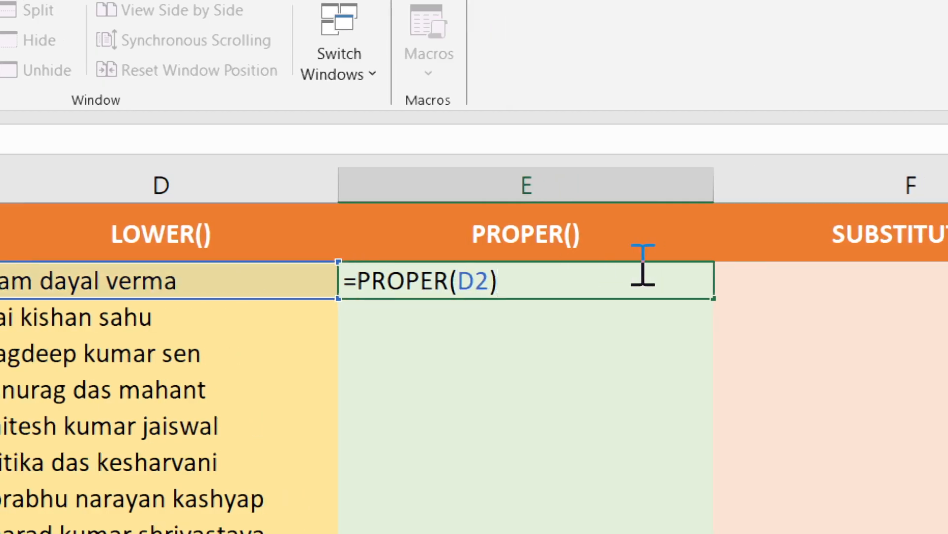
key("ctrl+Return")
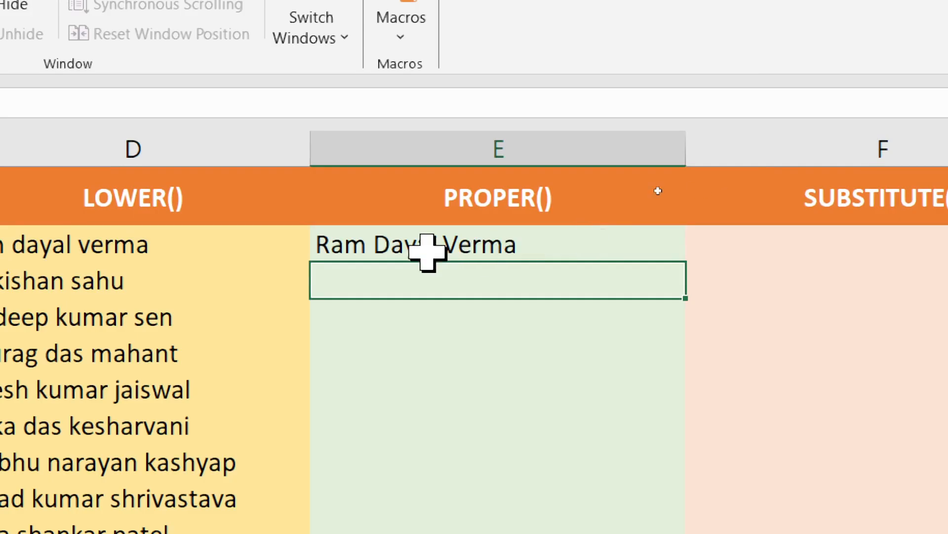
Fill the PROPER formula from E2 down through E11, and select D2:D11 and E2:E11 in turn to compare them.
left_click(159, 247)
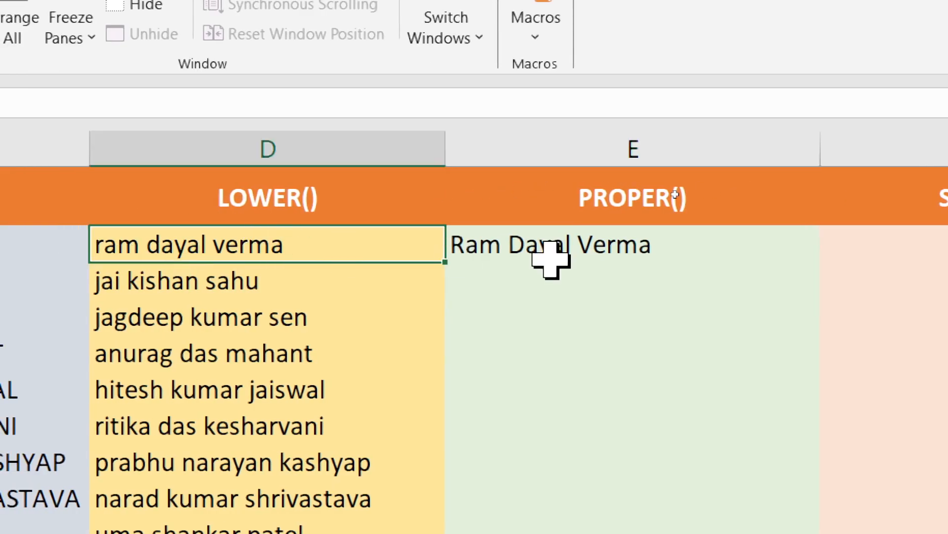
left_click(580, 241)
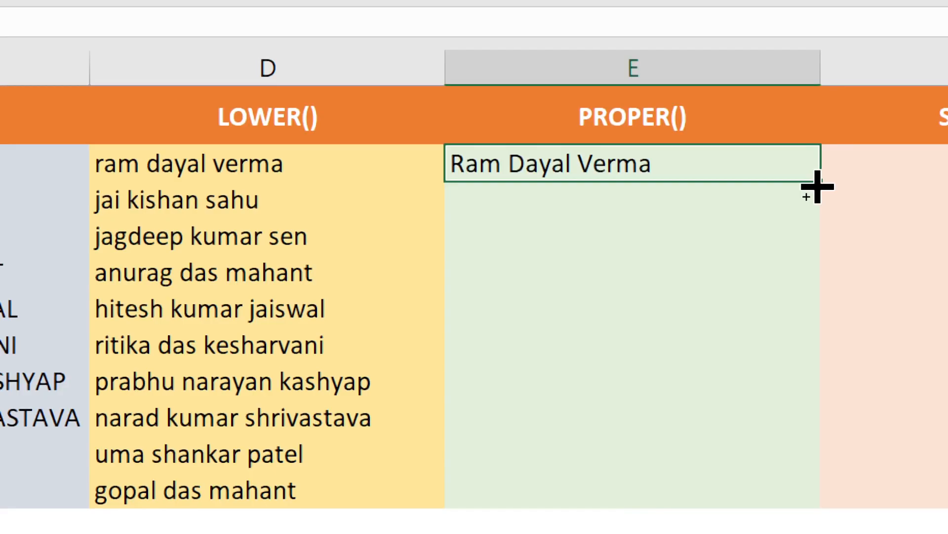
double_click(817, 186)
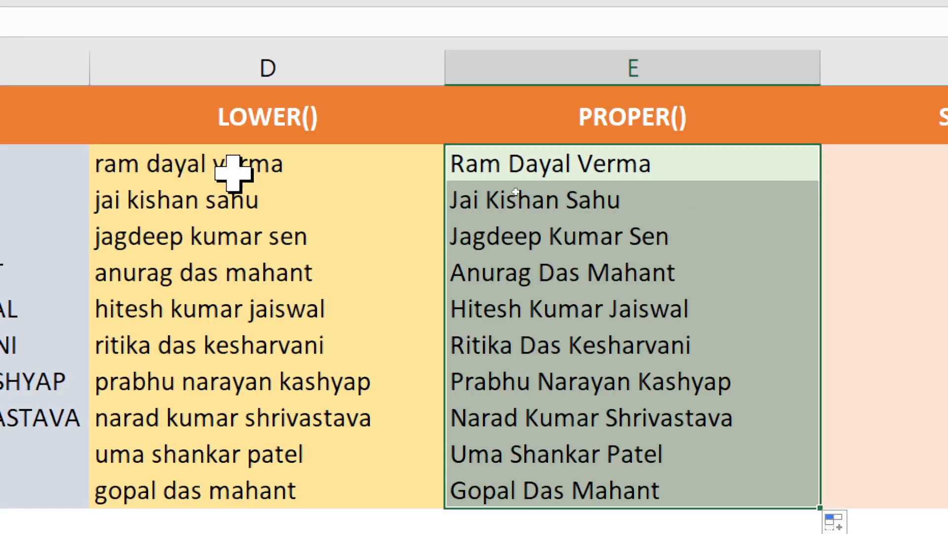
left_click_drag(233, 170, 269, 473)
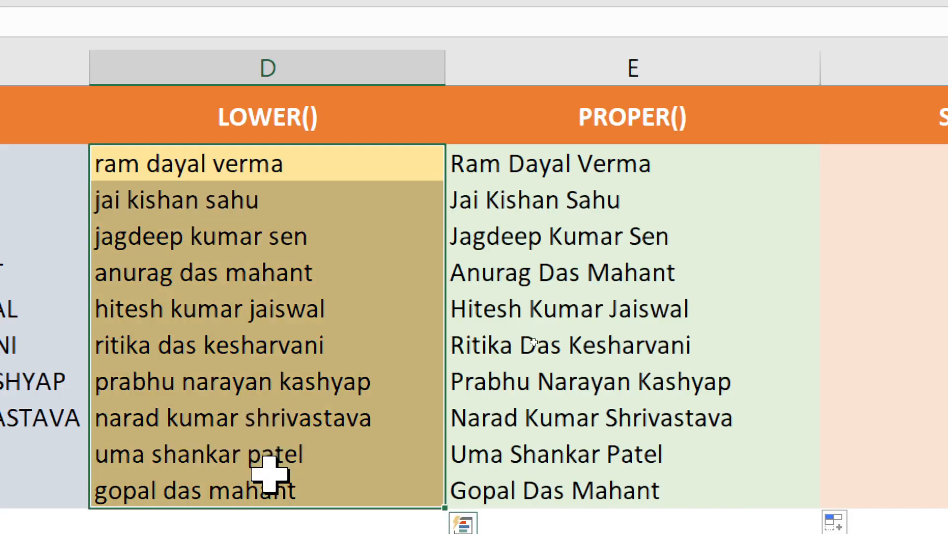
left_click_drag(597, 154, 612, 479)
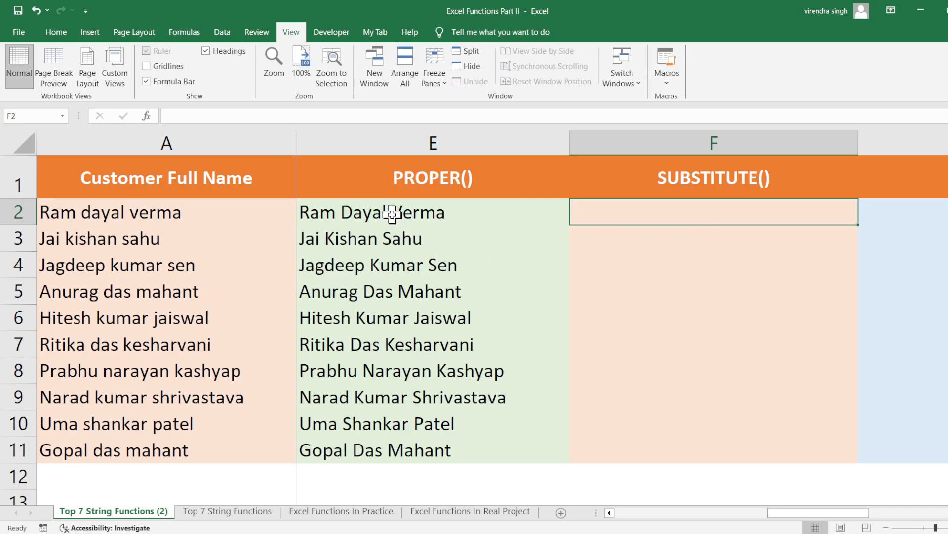
left_click_drag(392, 214, 412, 442)
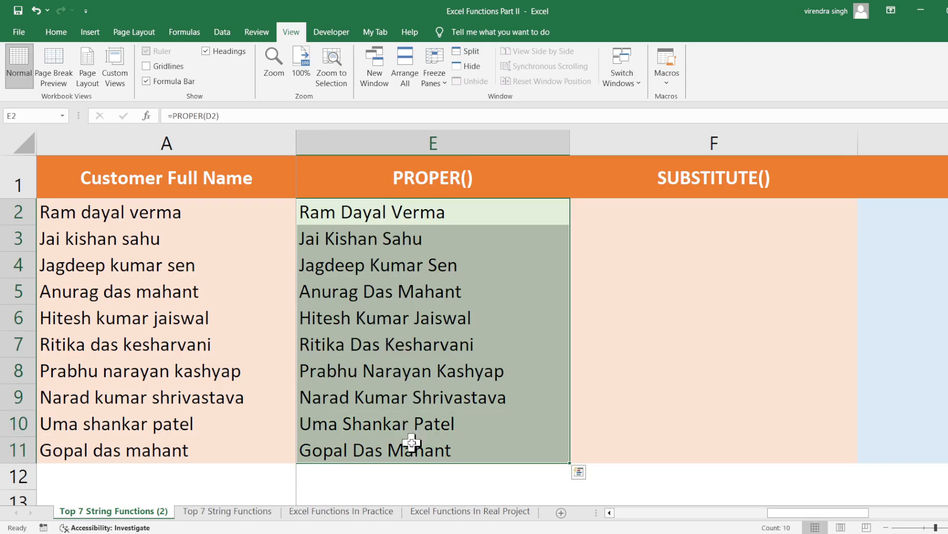
left_click(404, 271)
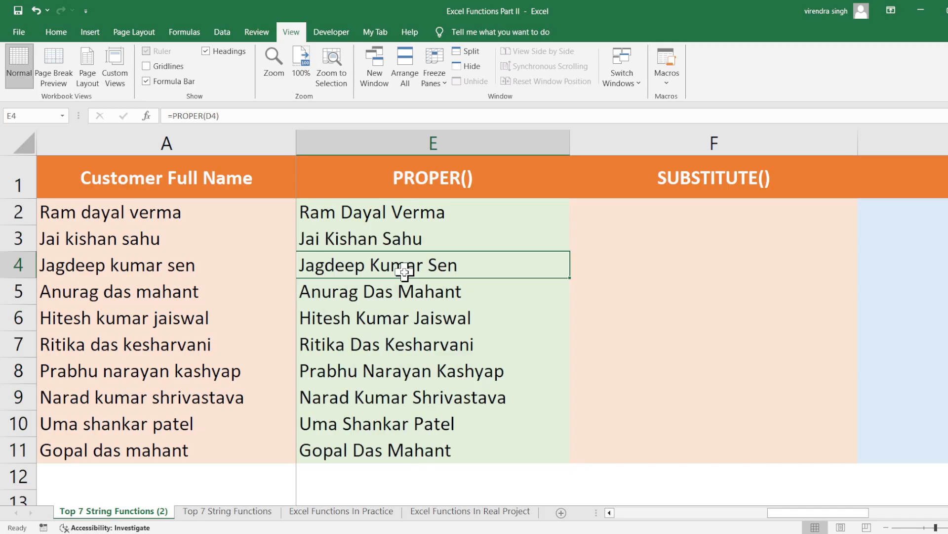
Enter the formula =SUBSTITUTE(E2,"Kumar","Singh") in cell F2 under the SUBSTITUTE() heading.
left_click(661, 211)
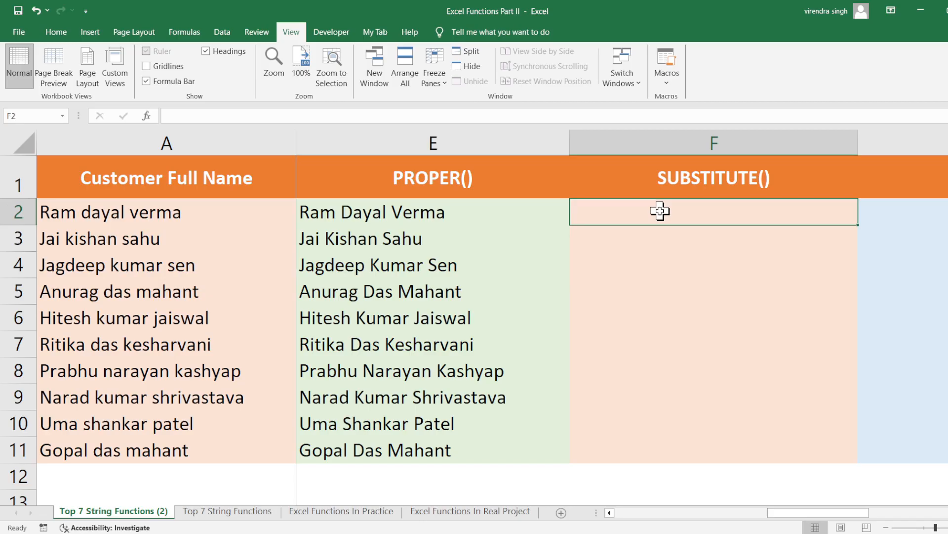
type("=sub")
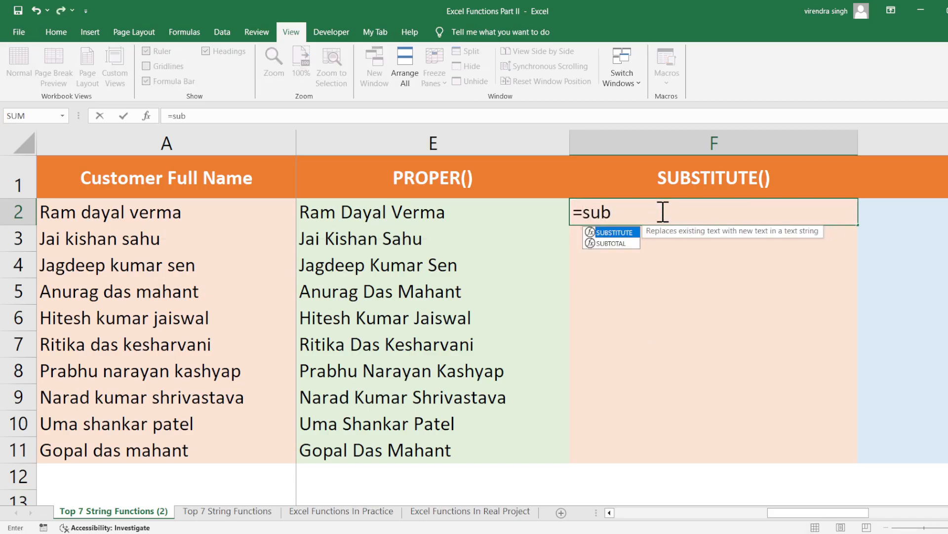
key("Tab")
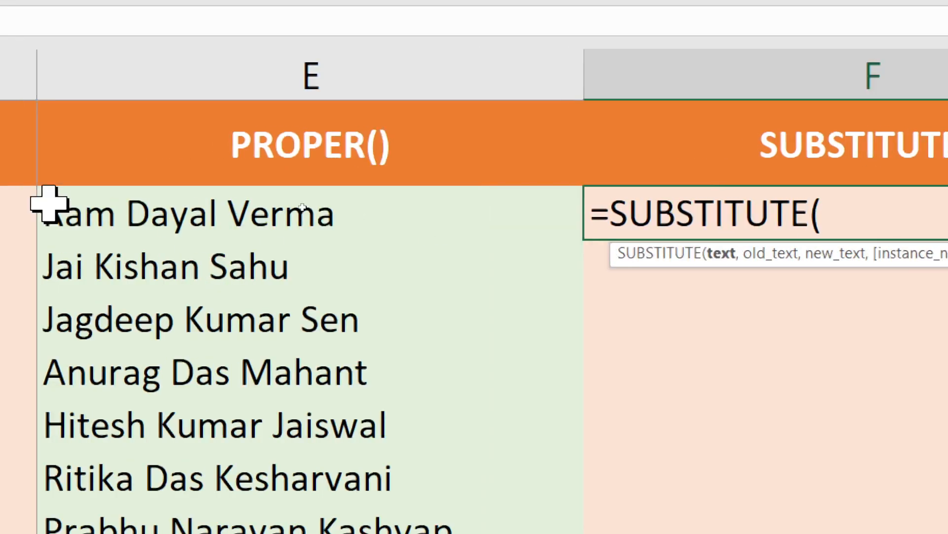
left_click(214, 216)
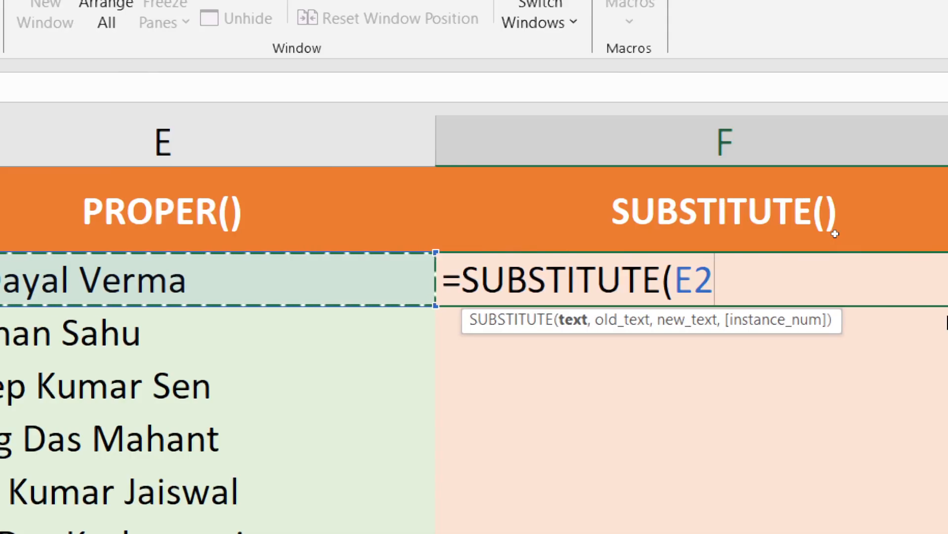
type(",")
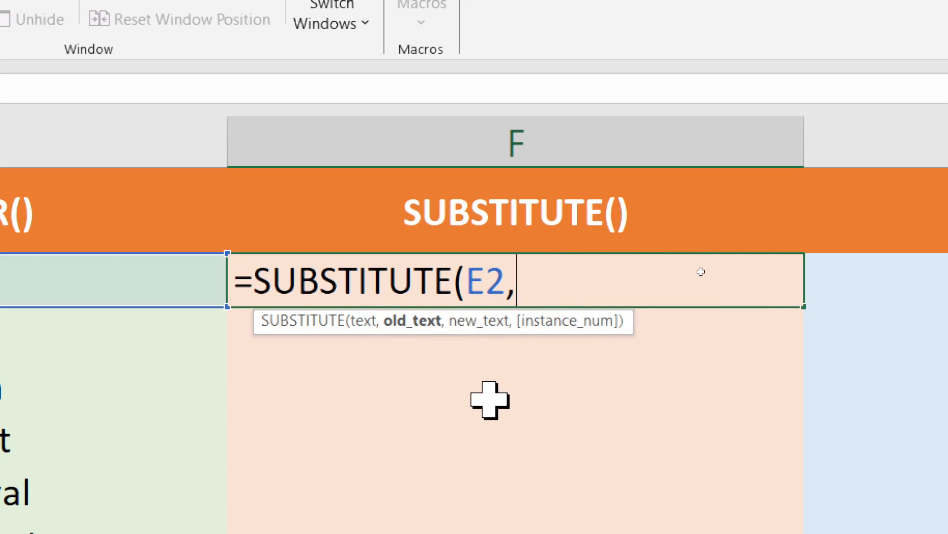
type("Ku")
key("BackSpace")
key("BackSpace")
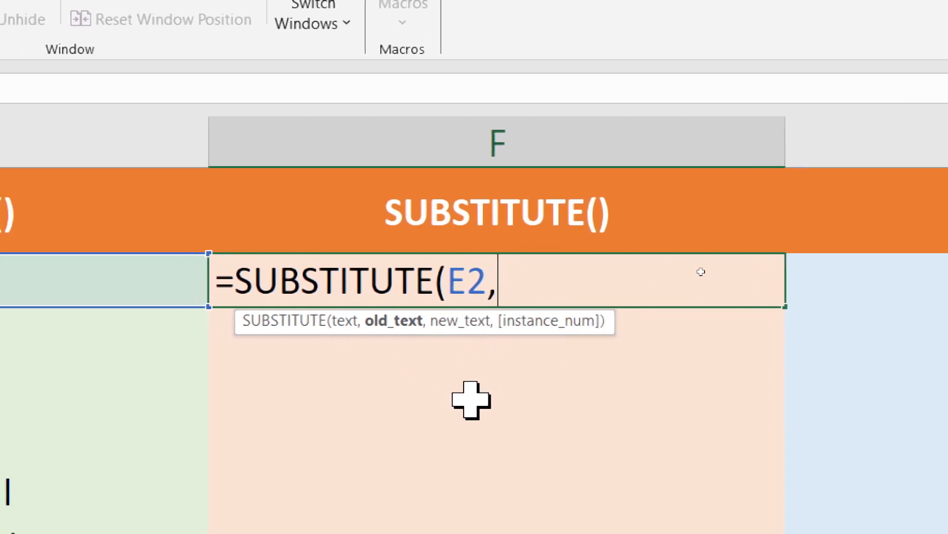
type("\"Kum")
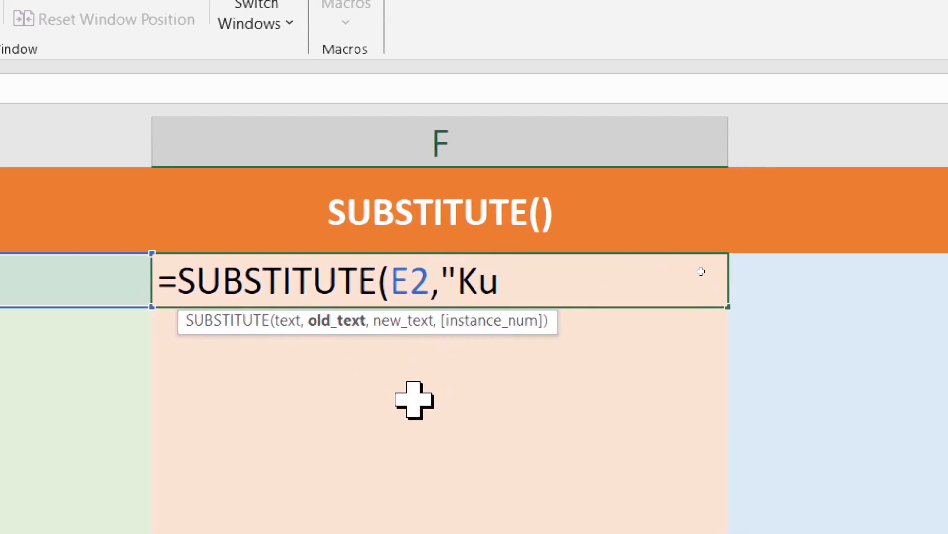
type("ar\"")
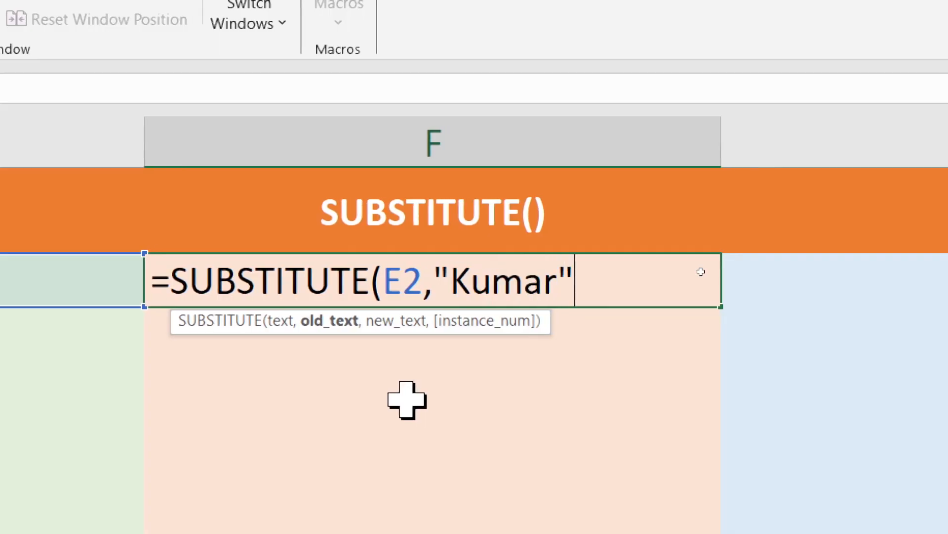
type(",")
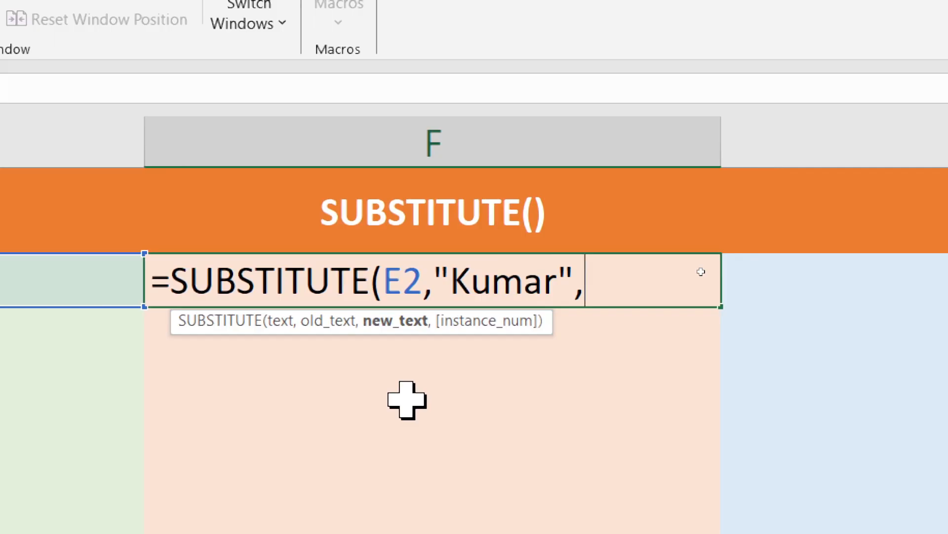
type("\"Singh")
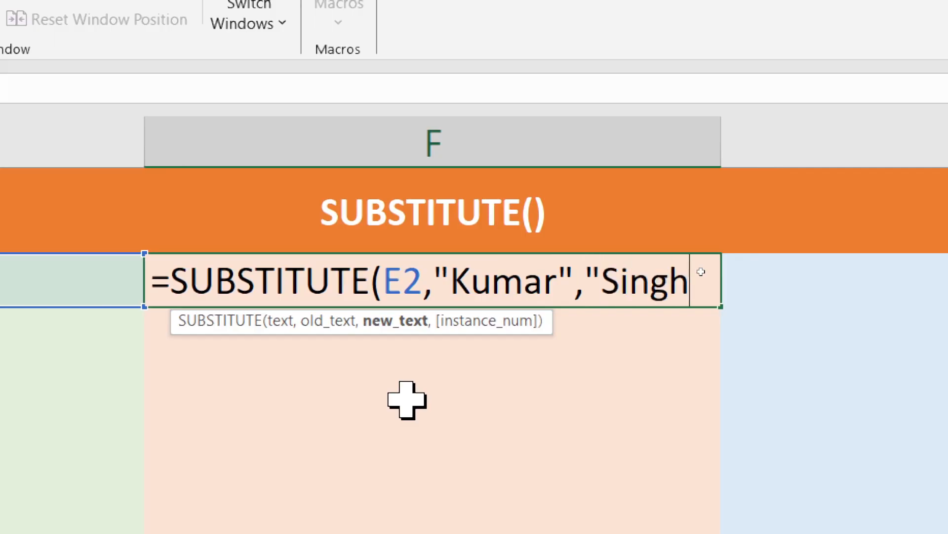
type("\"")
type(")")
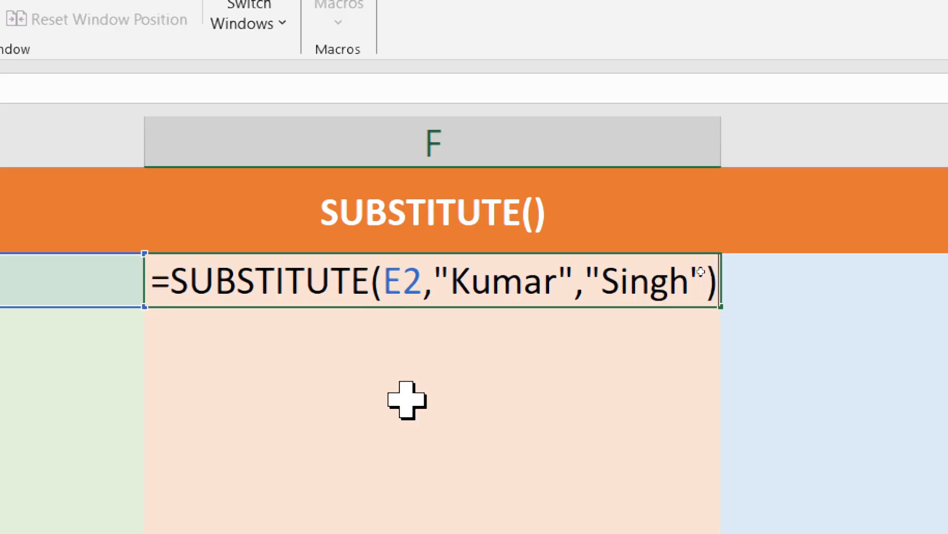
key("Return")
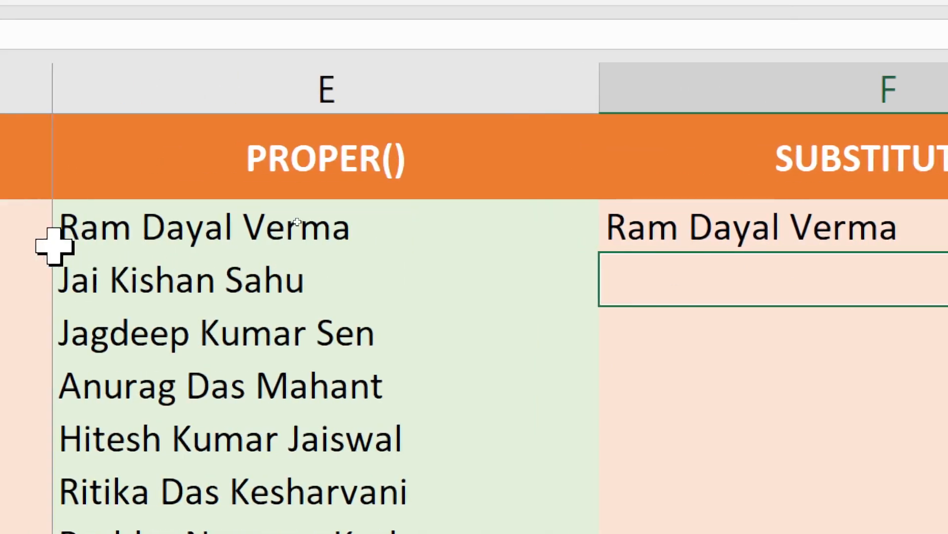
Compare E2 with F2, and fill the SUBSTITUTE formula from F2 down through F11.
left_click(207, 224)
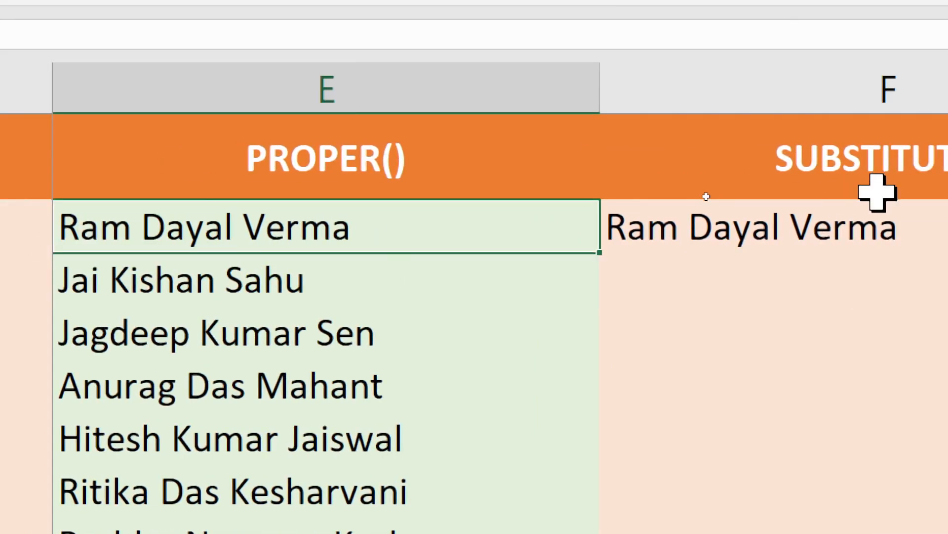
left_click(782, 238)
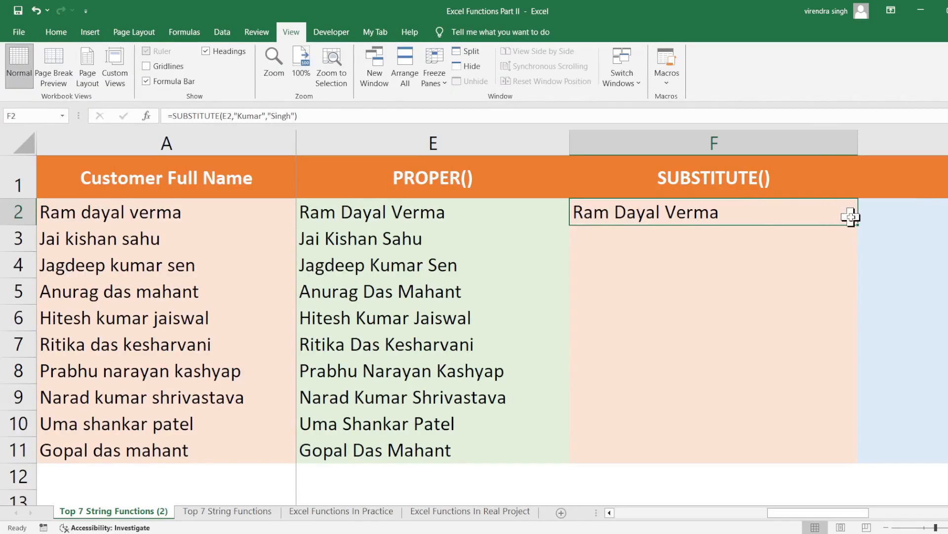
left_click_drag(859, 224, 854, 453)
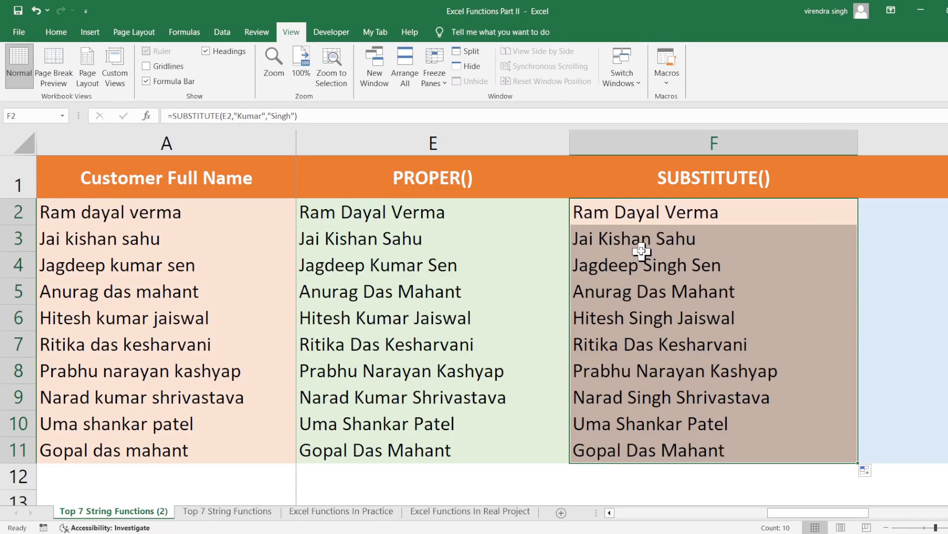
Compare the PROPER names with their SUBSTITUTE results in rows 4 and 6, selecting the cells in columns E and F alternately.
left_click(424, 262)
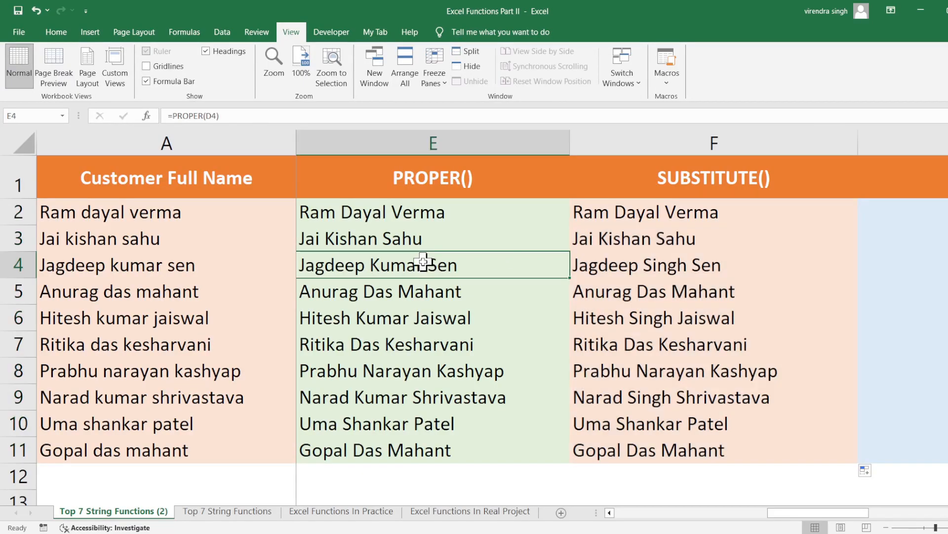
left_click(666, 267)
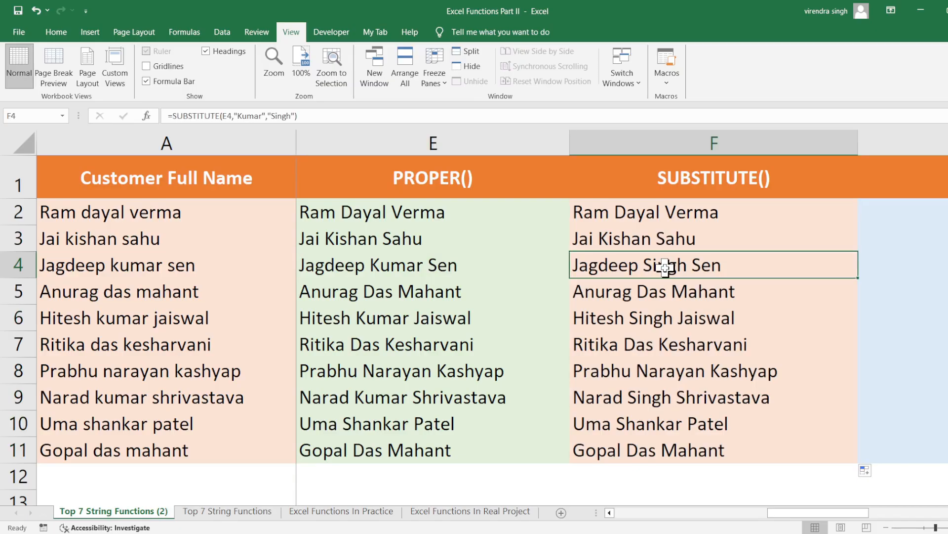
left_click(406, 269)
left_click(614, 268)
left_click(382, 316)
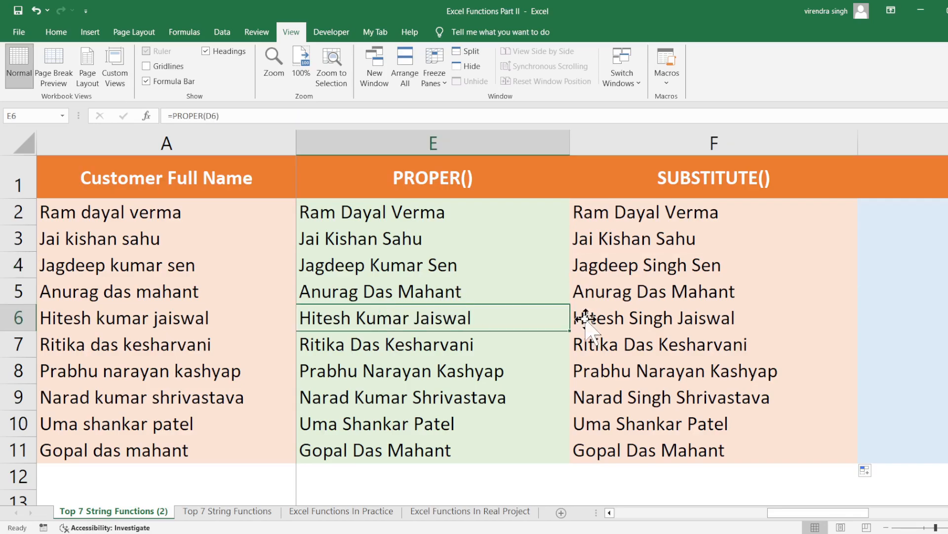
left_click(643, 319)
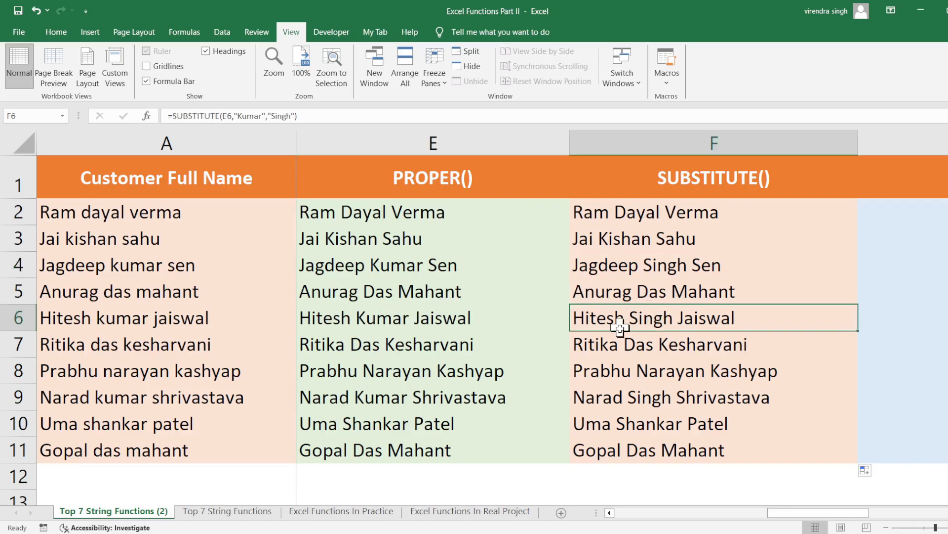
Compare the PROPER name in E9 with its SUBSTITUTE result in F9.
left_click(379, 399)
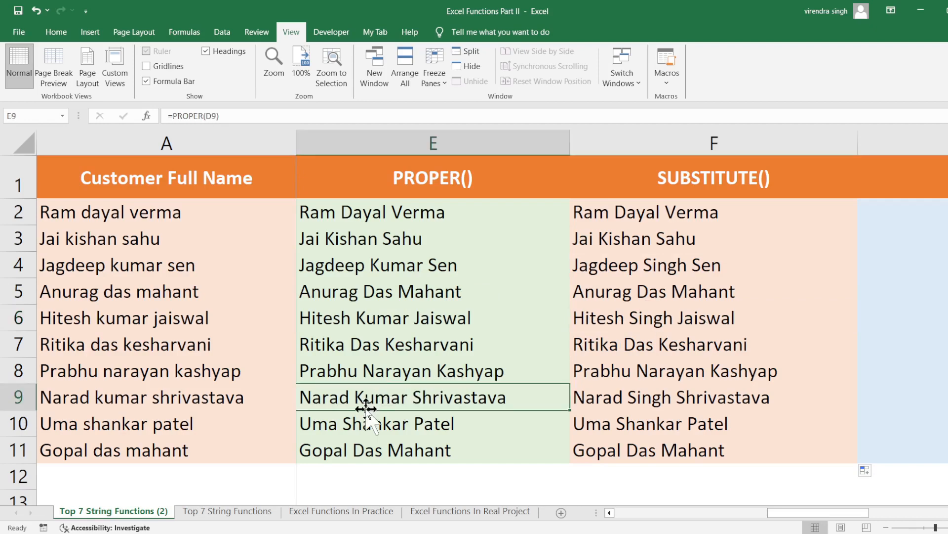
left_click(657, 406)
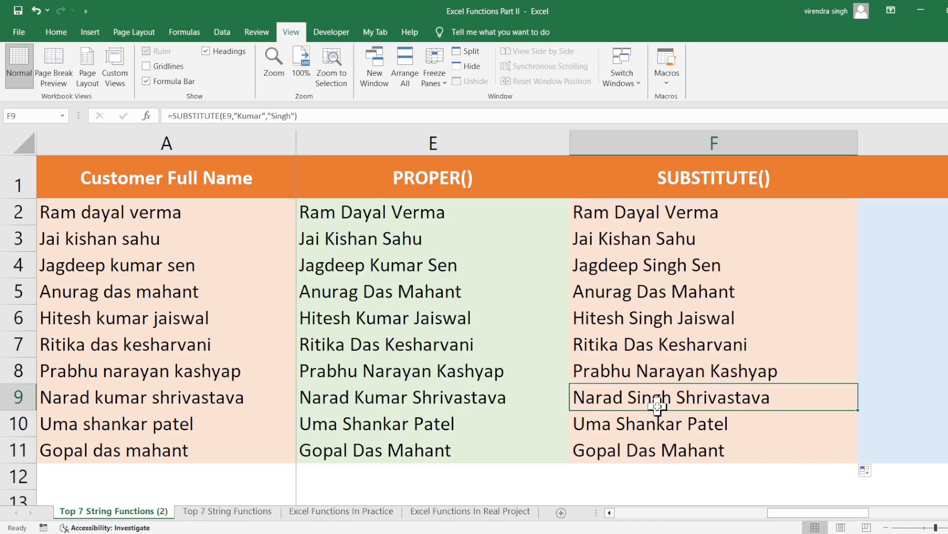
Replace the formula in F2 with =SUBSTITUTE(E2,"a","e") and compare its result with the name in E2.
left_click(661, 220)
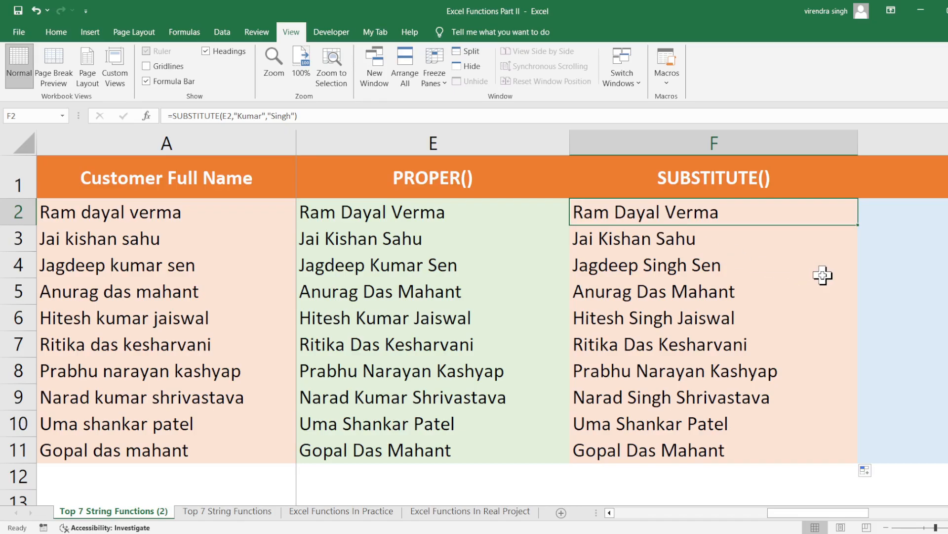
key("Delete")
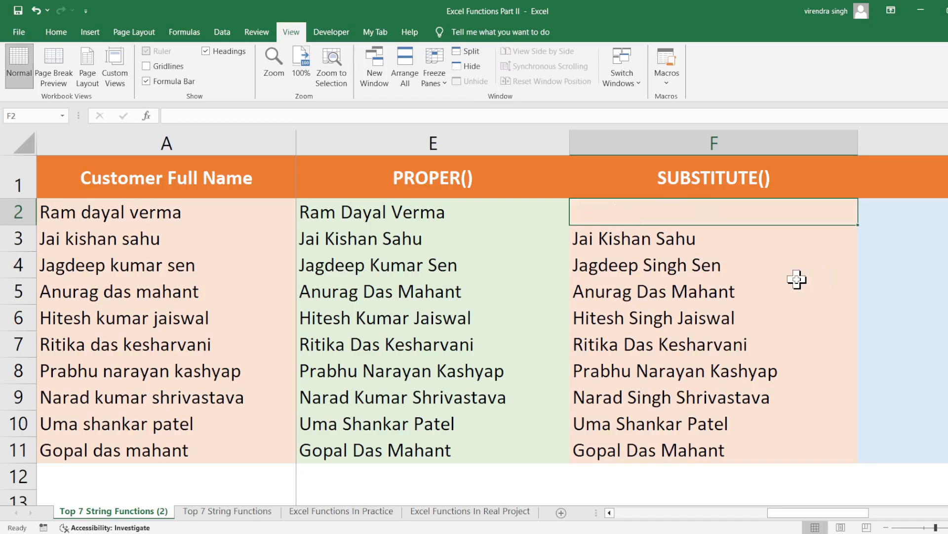
type("=")
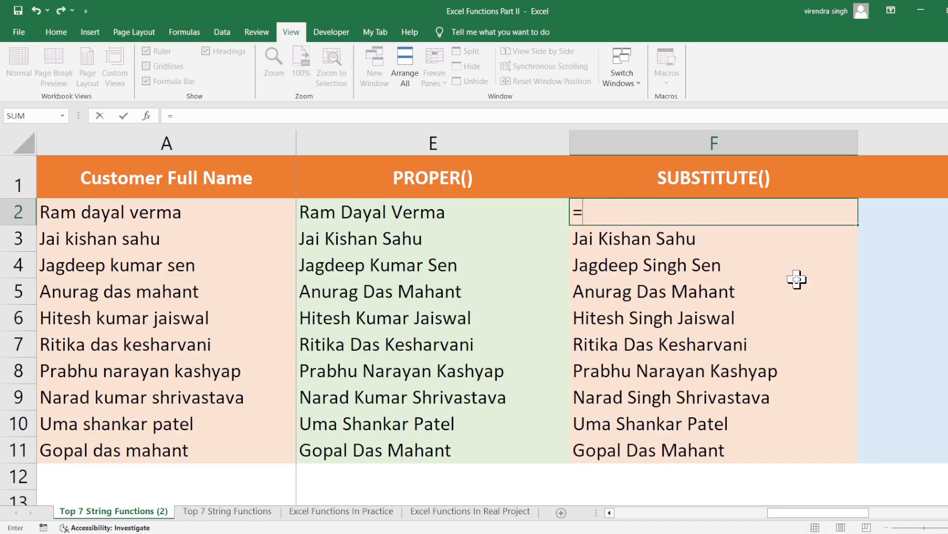
type("su")
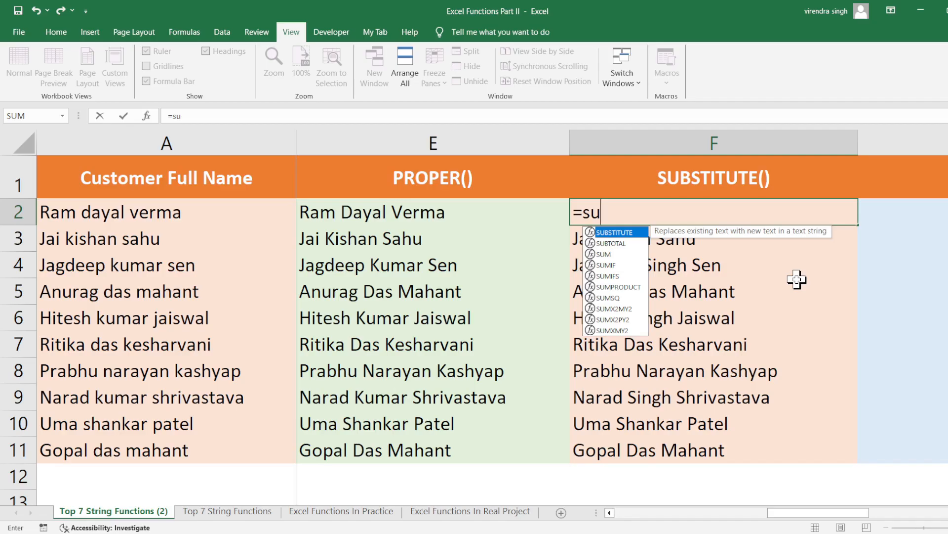
key("Tab")
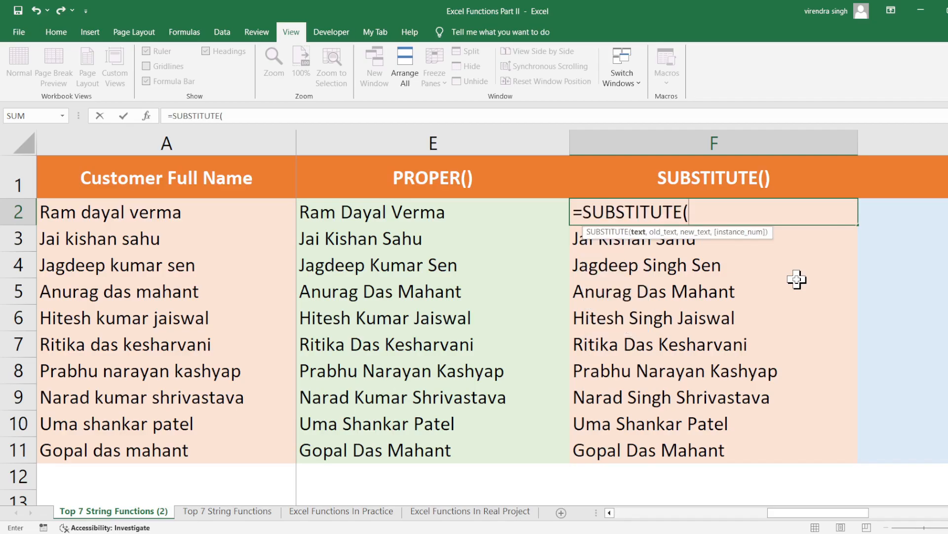
left_click(426, 213)
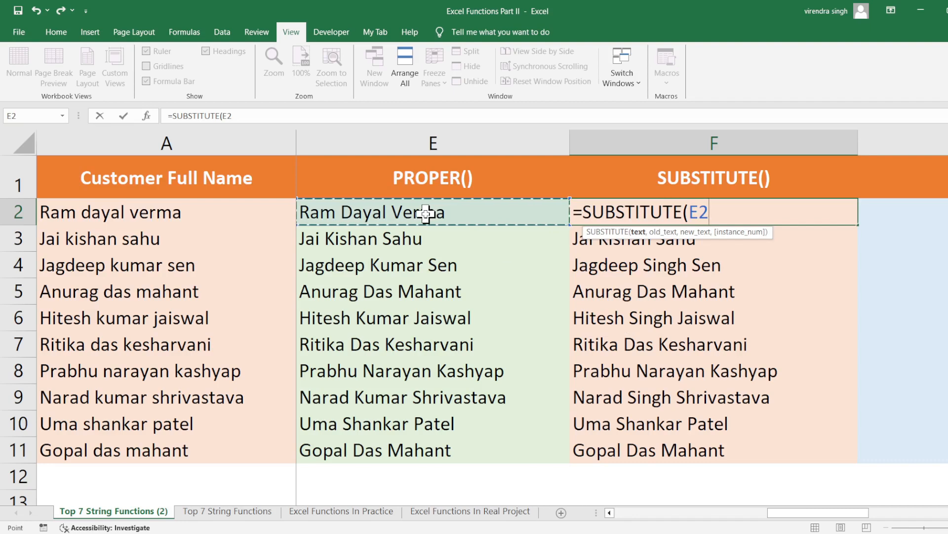
type(",\"")
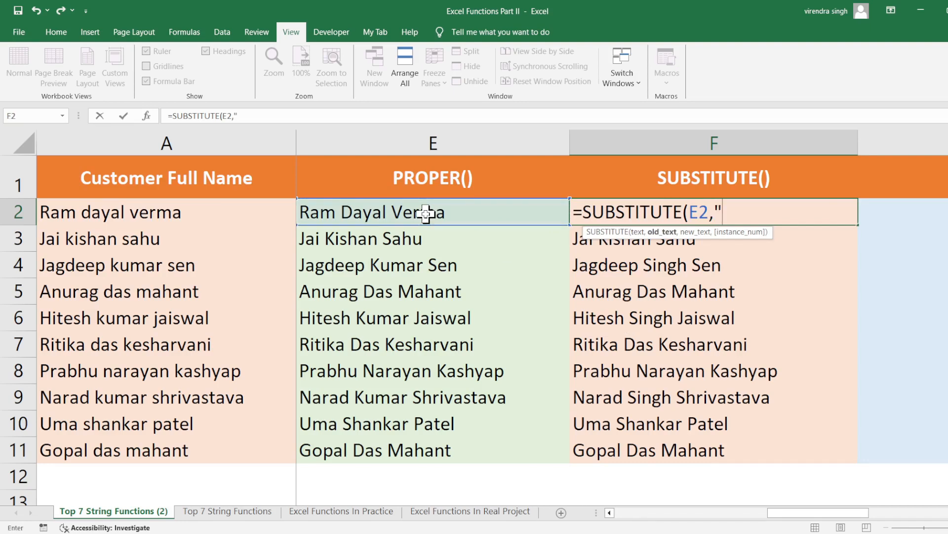
type("a\",")
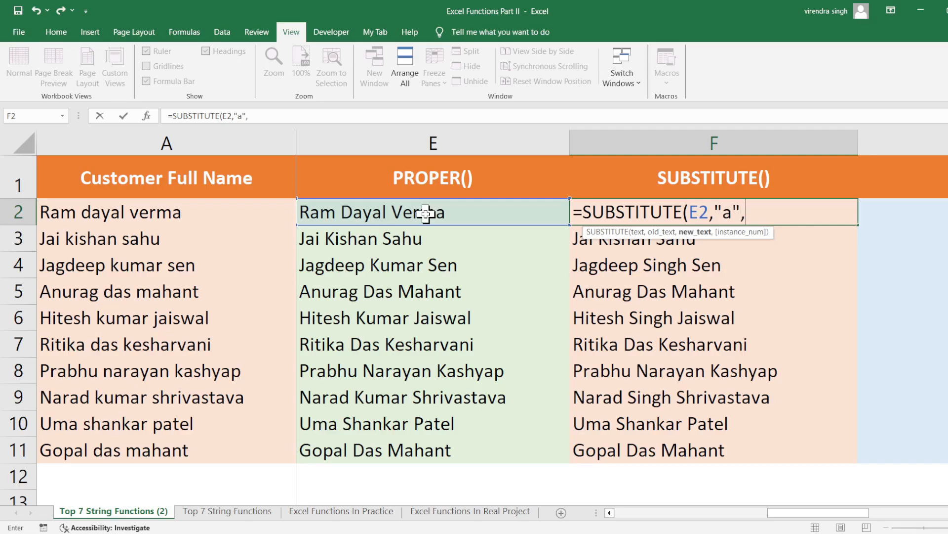
type("\"e\")")
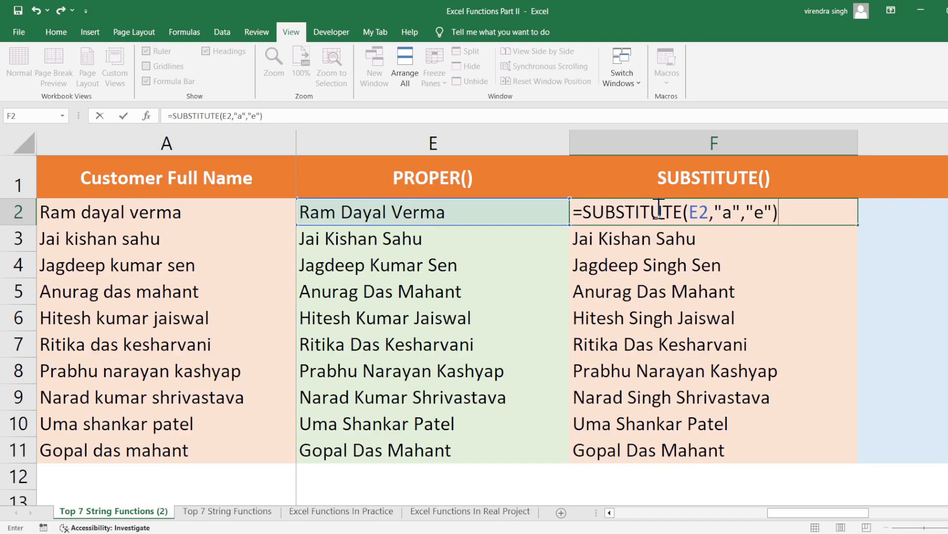
key("Return")
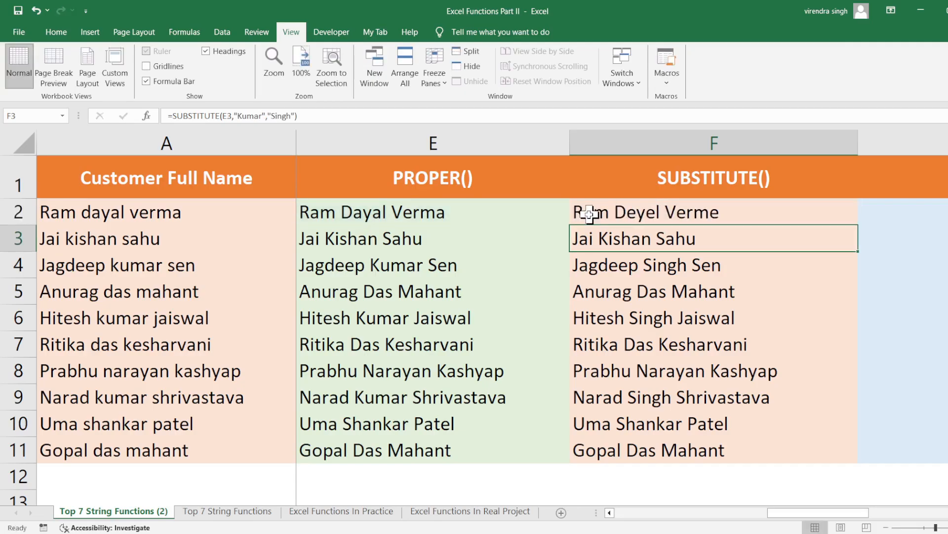
left_click(587, 213)
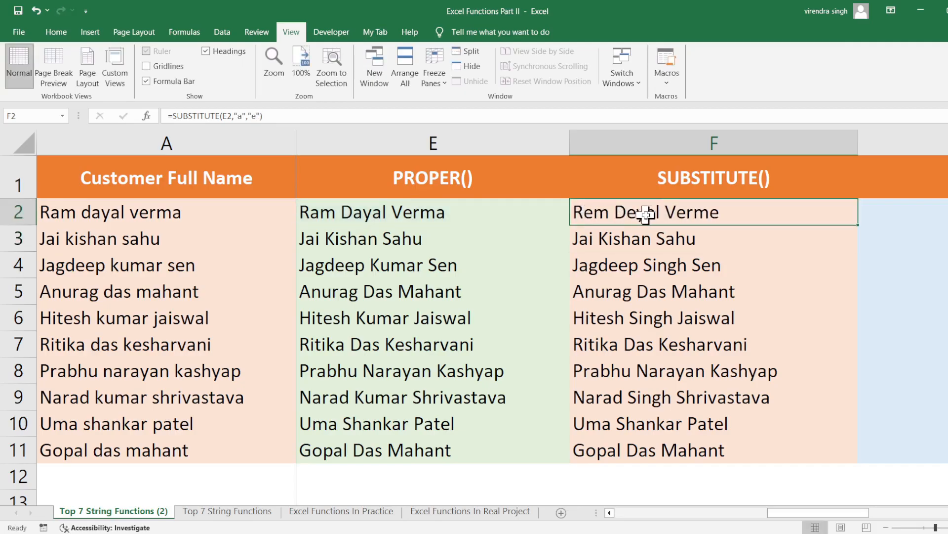
left_click(345, 212)
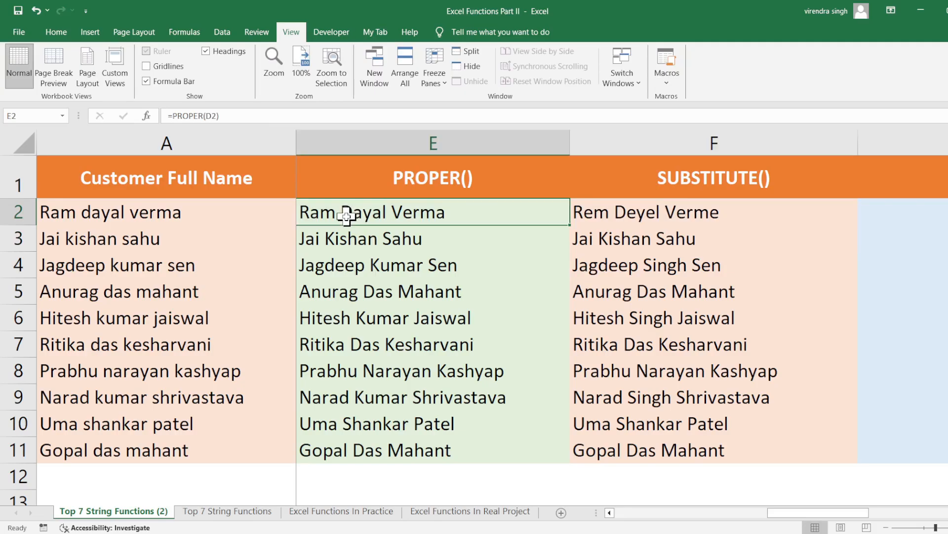
Clear F2 and enter the formula =SUBSTITUTE(E2,"a","e",2), using the instance number to replace only the second "a".
left_click(635, 213)
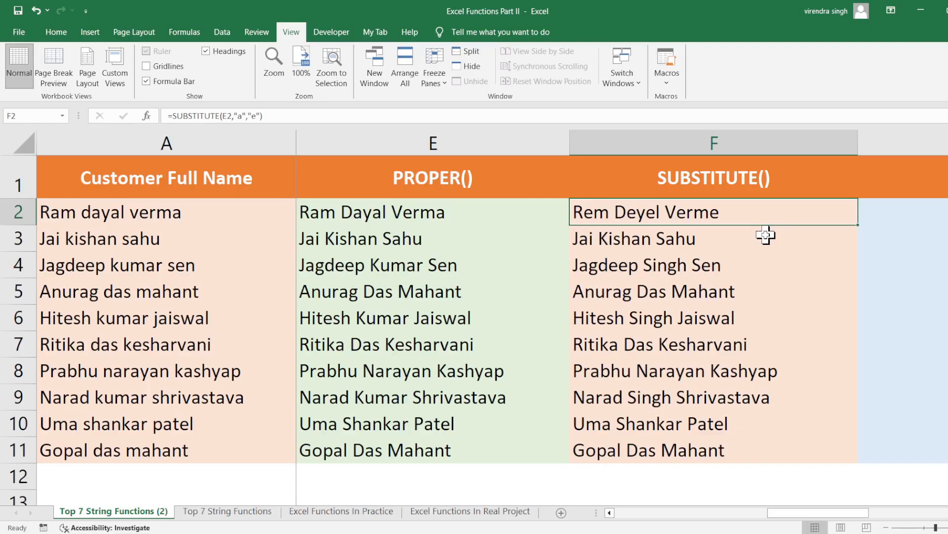
key("Delete")
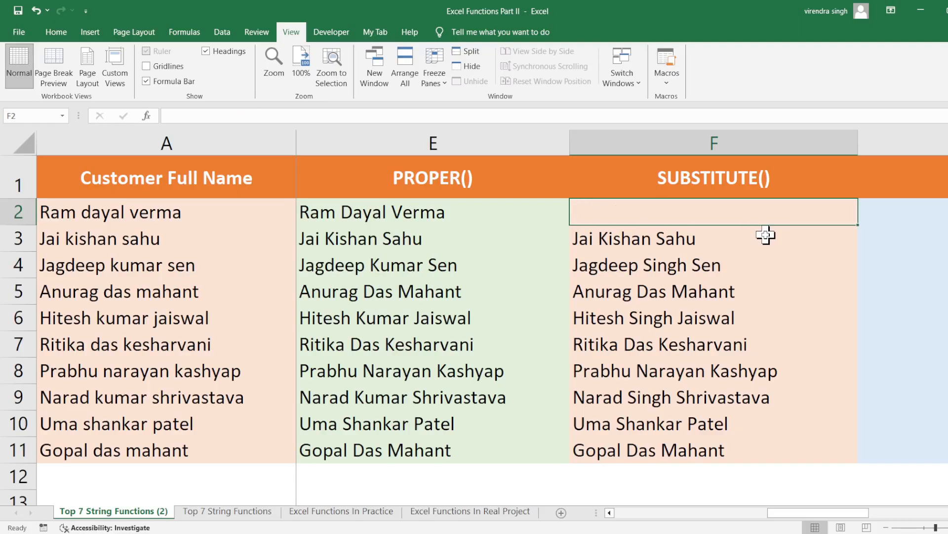
type("=")
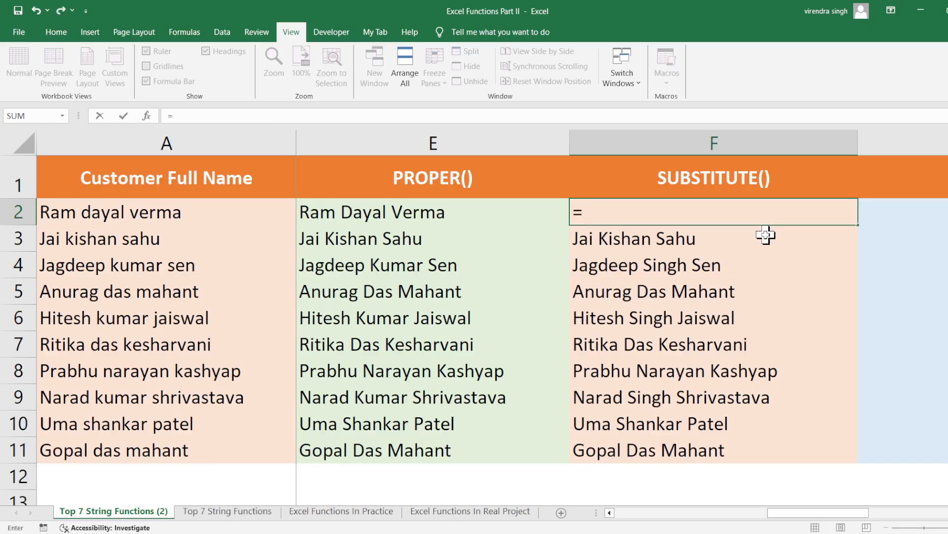
type("su")
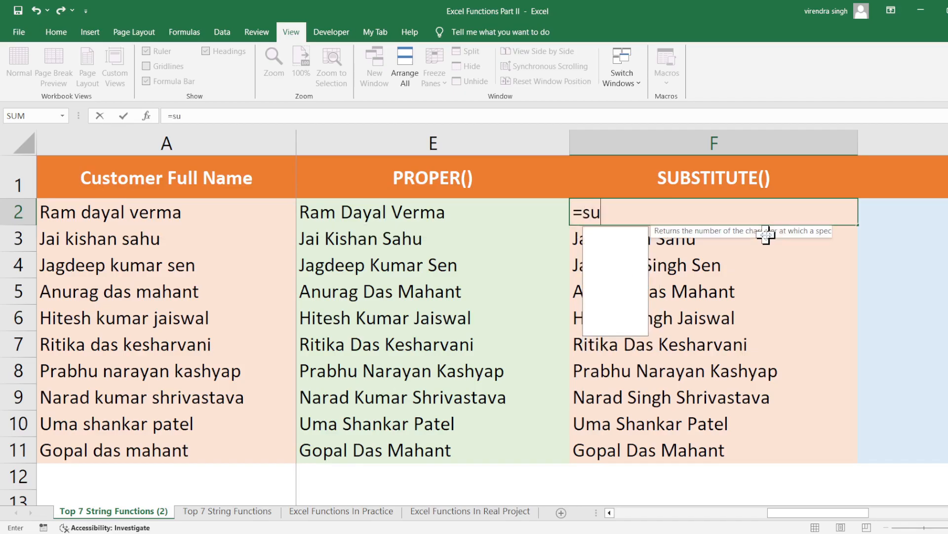
key("Tab")
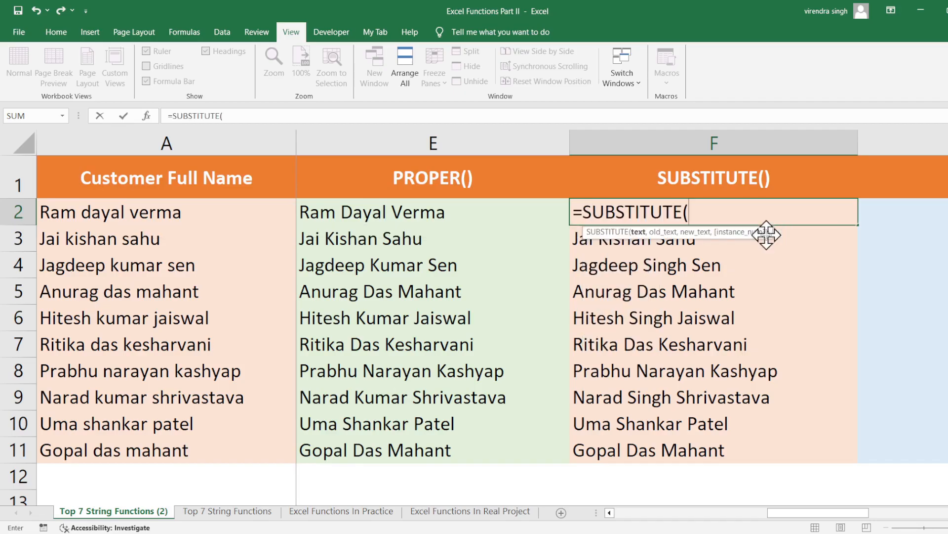
left_click(514, 205)
type(",")
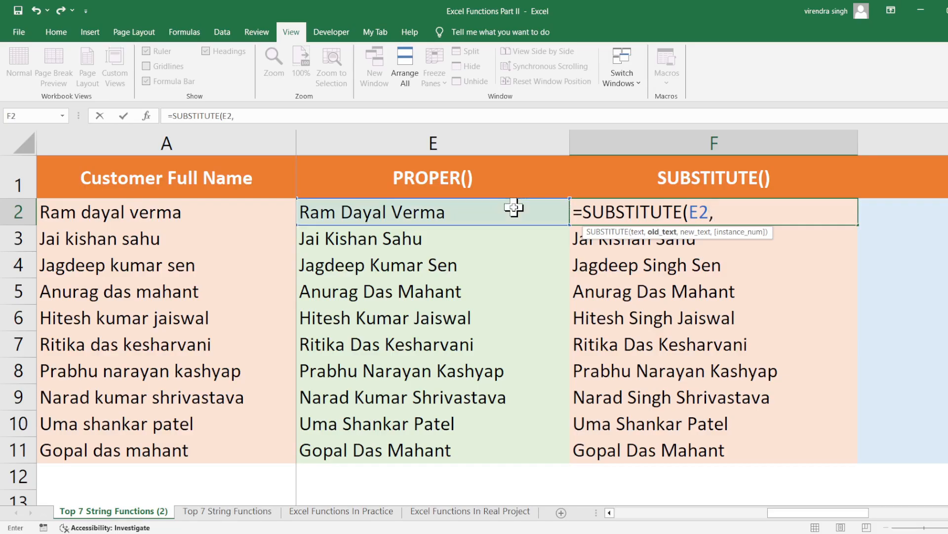
type("\"a\",\"e")
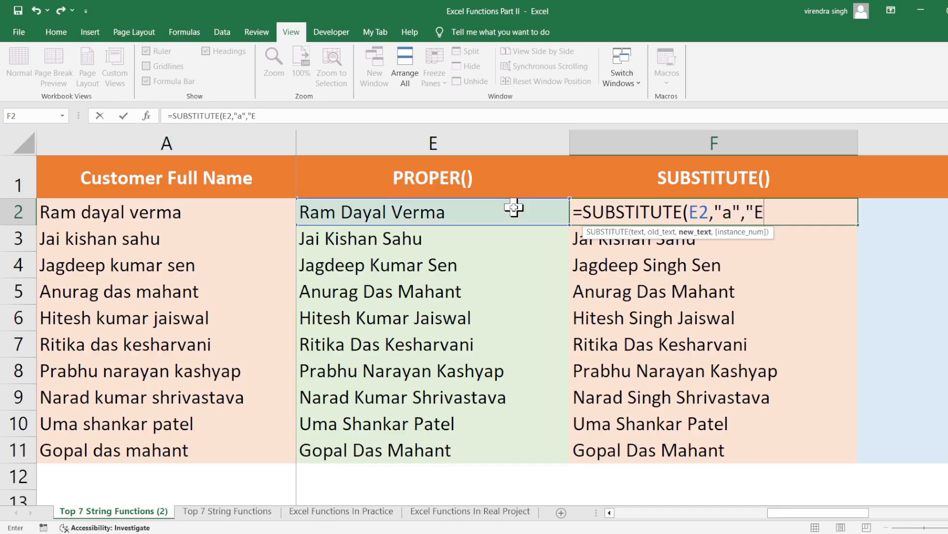
type("\",")
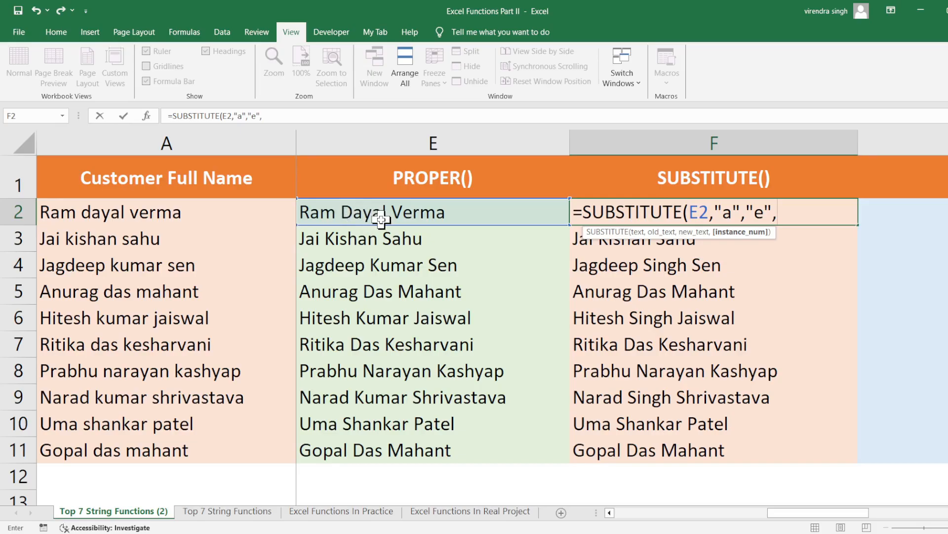
type("2)")
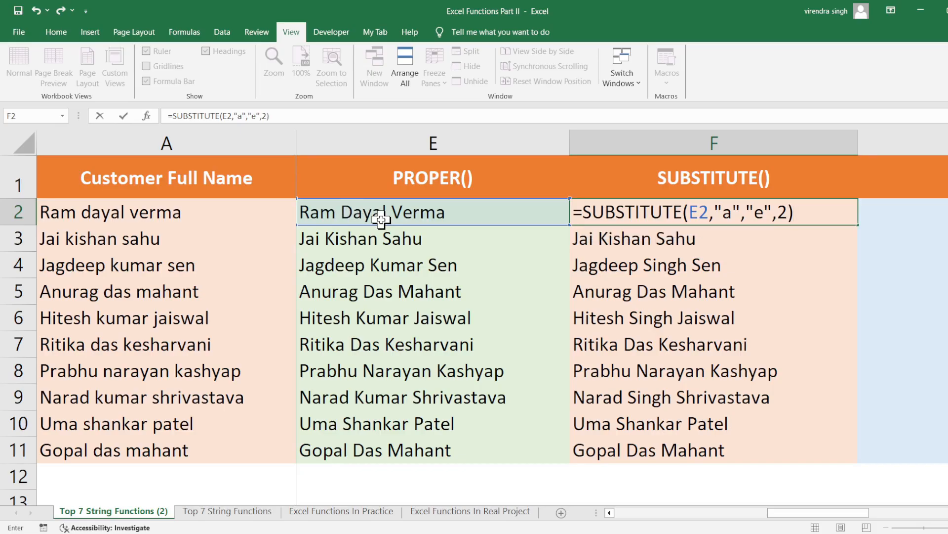
key("Return")
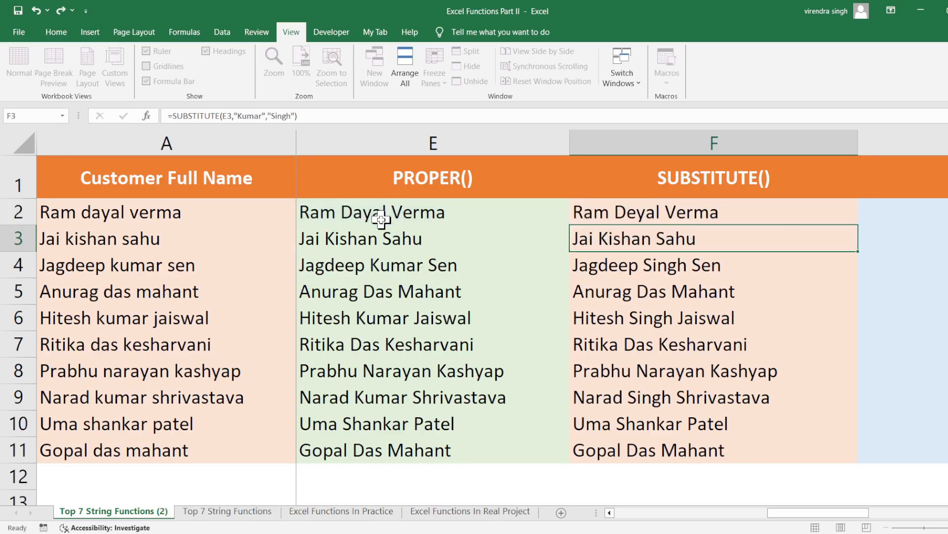
Set the instance number of the SUBSTITUTE formula in F2 to 3.
left_click(626, 213)
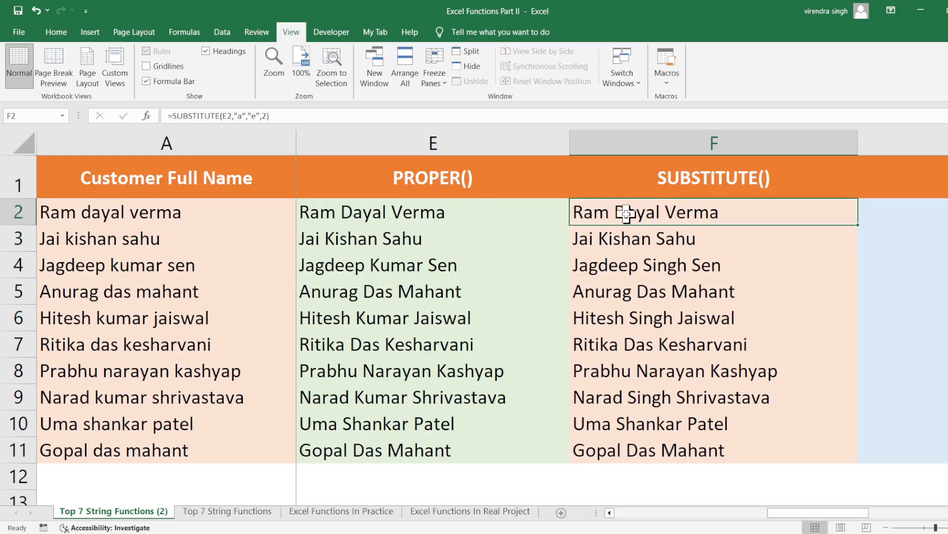
double_click(697, 215)
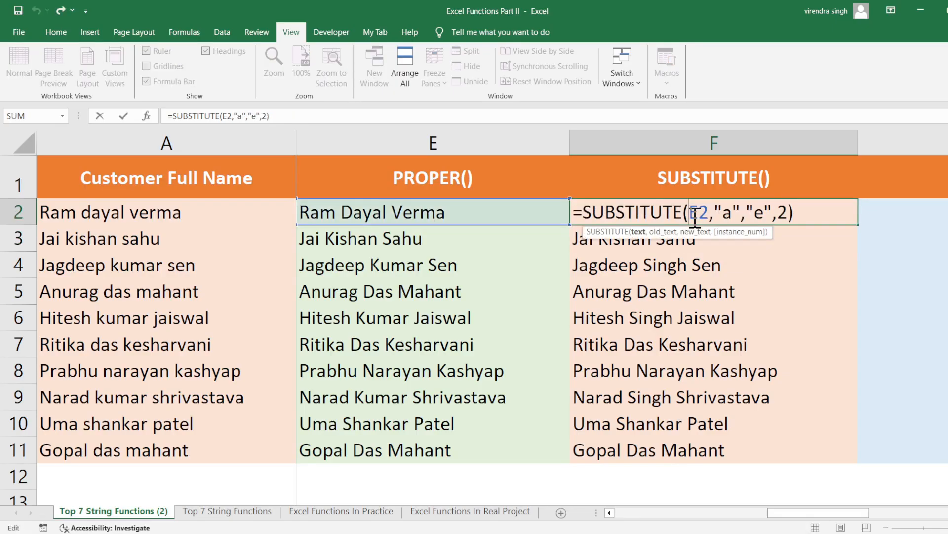
left_click(787, 214)
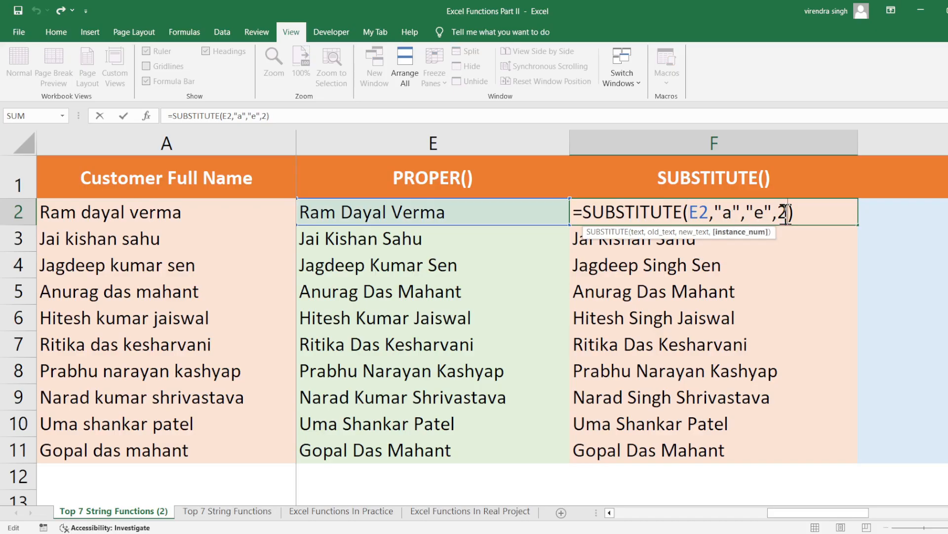
key("BackSpace")
type("3")
key("Return")
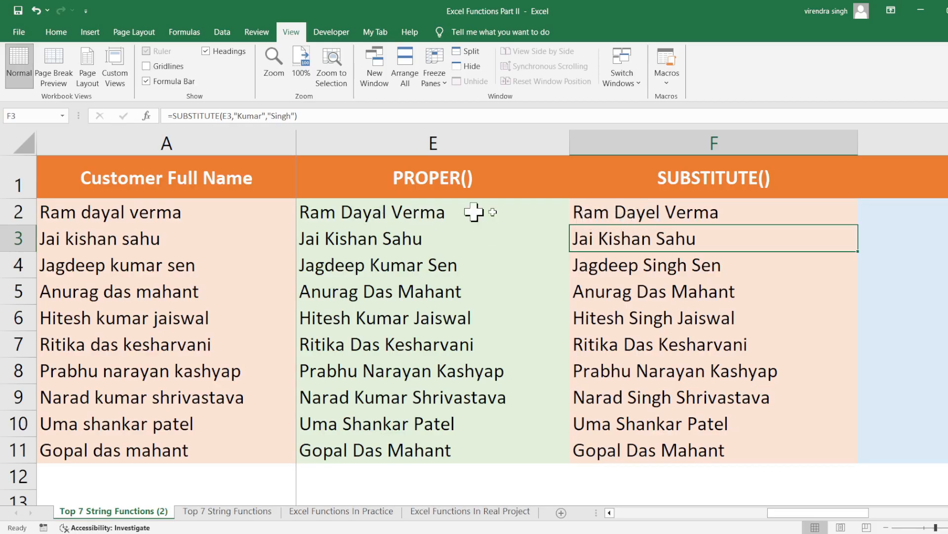
Reopen the SUBSTITUTE formula in F2 to examine its instance number argument, and close it without changes.
left_click(645, 212)
double_click(646, 212)
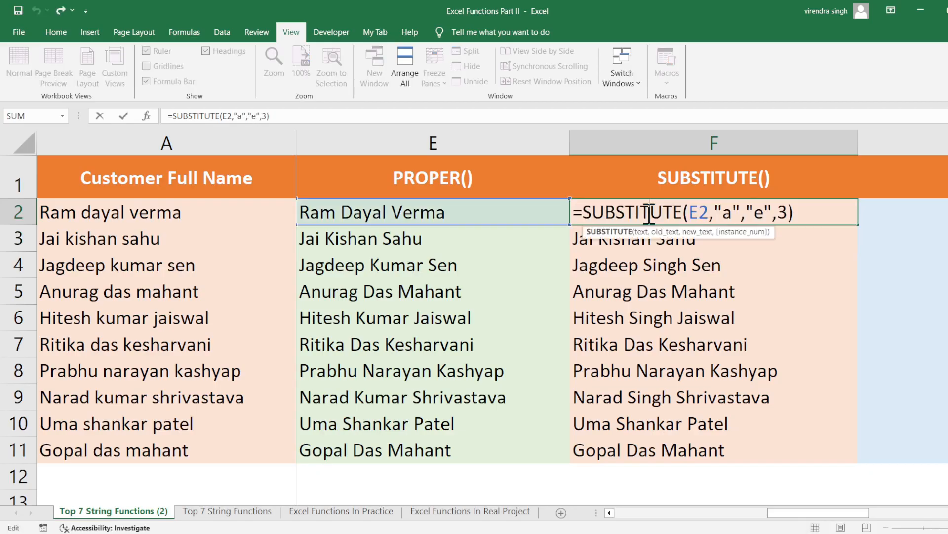
left_click(786, 212)
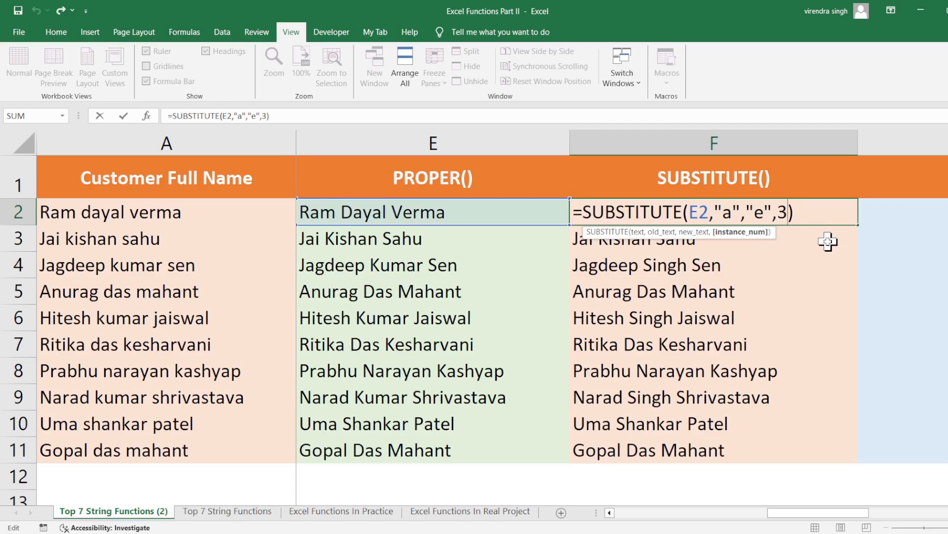
key("Return")
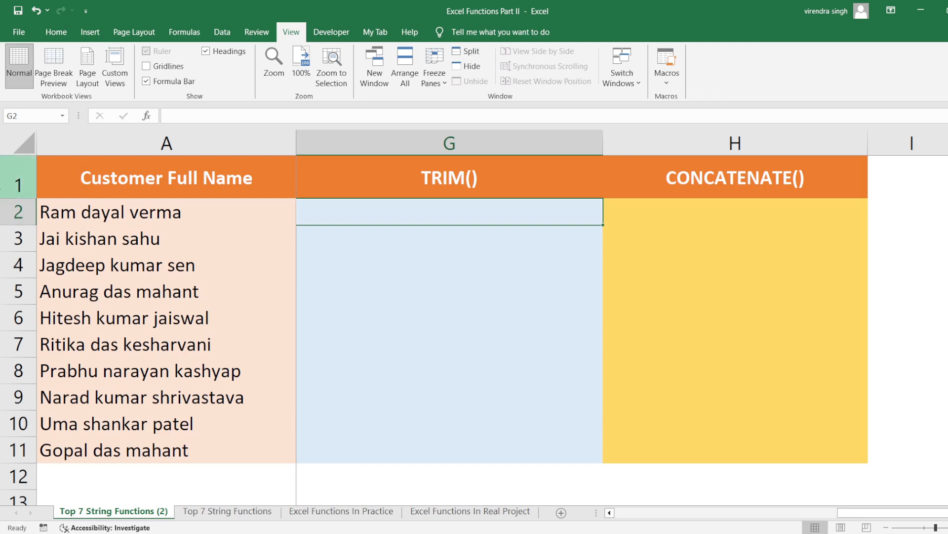
Insert extra spaces before the last name in A2, after the first name in A3 and before the last name in A5.
left_click(102, 227)
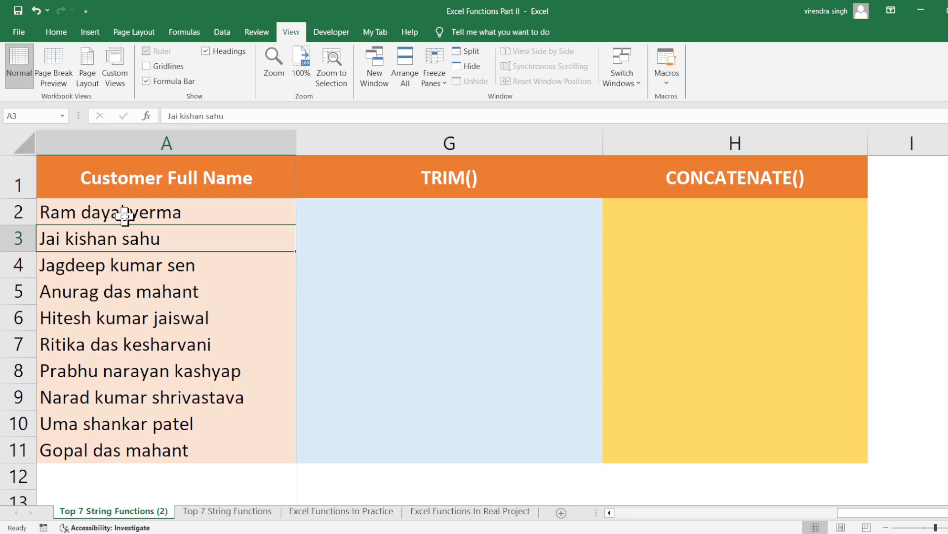
double_click(120, 211)
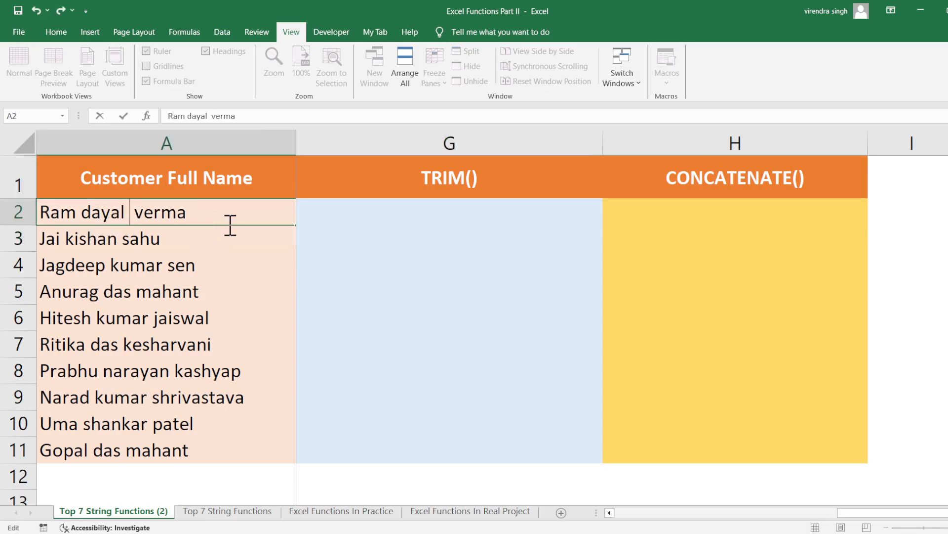
left_click(78, 231)
double_click(67, 239)
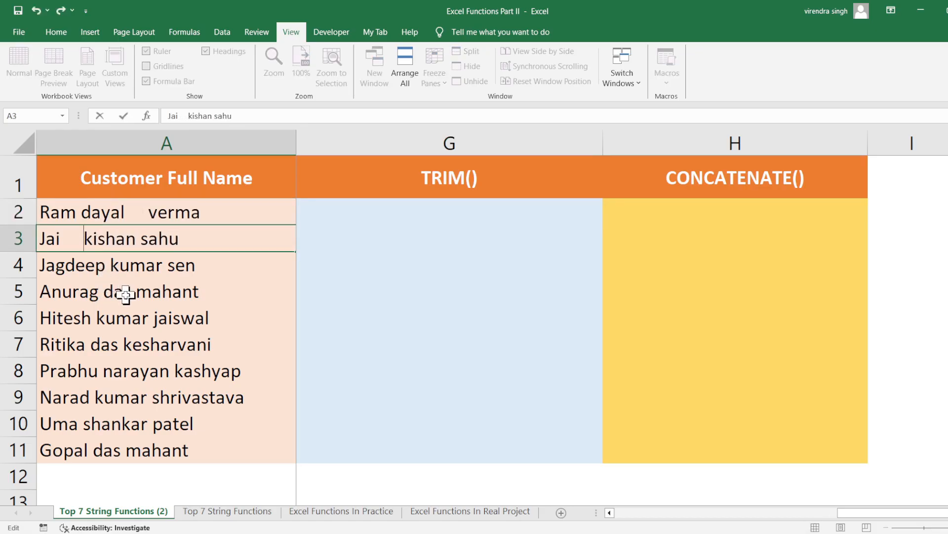
double_click(141, 292)
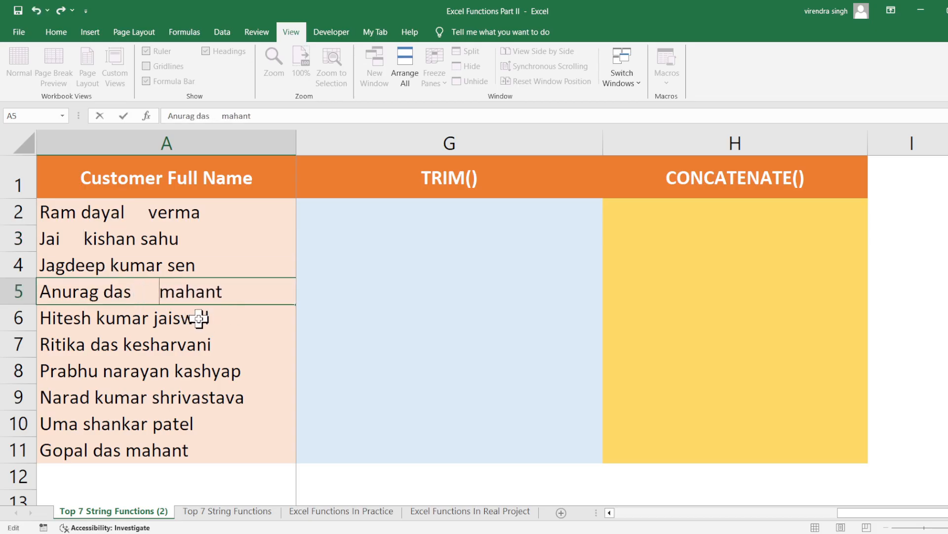
key("Return")
Add leading spaces to the name in A6 and extra spaces after the first names in A7 and A8.
double_click(230, 323)
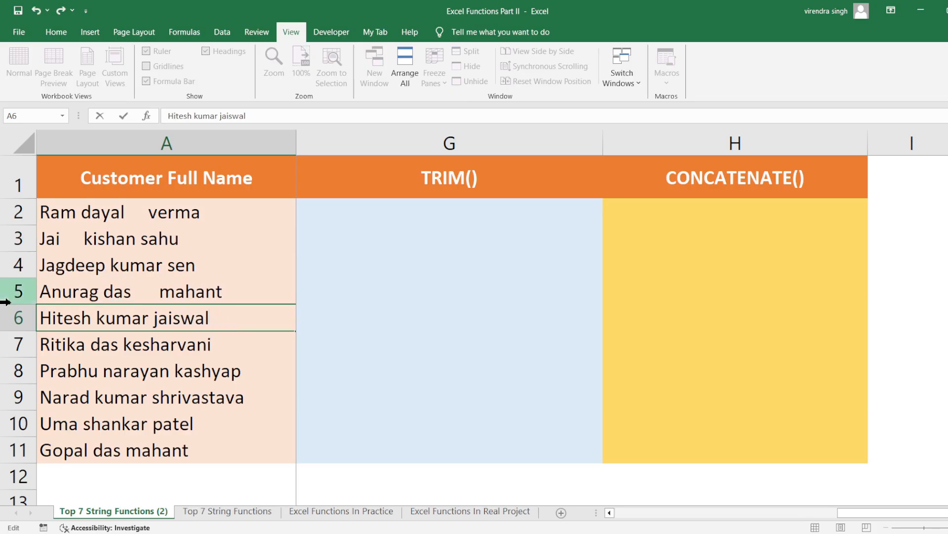
left_click(42, 319)
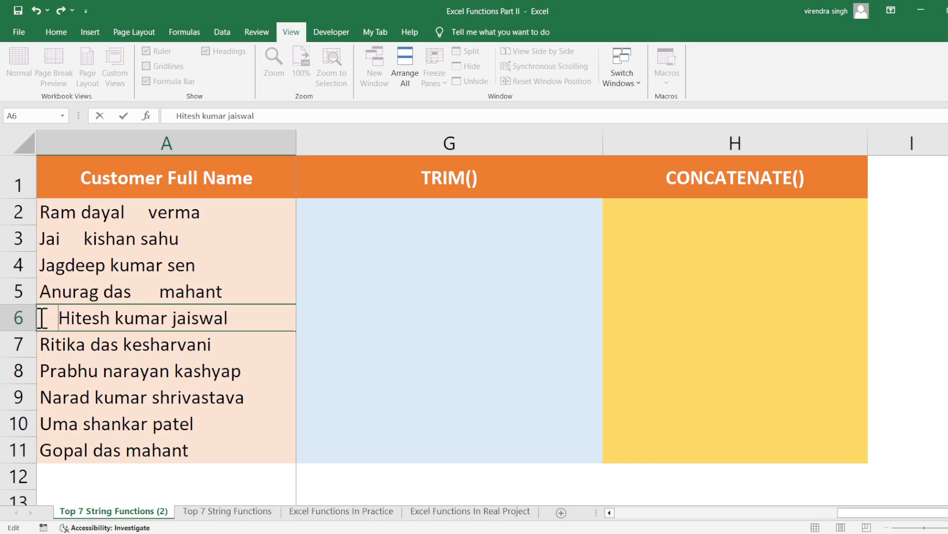
double_click(96, 348)
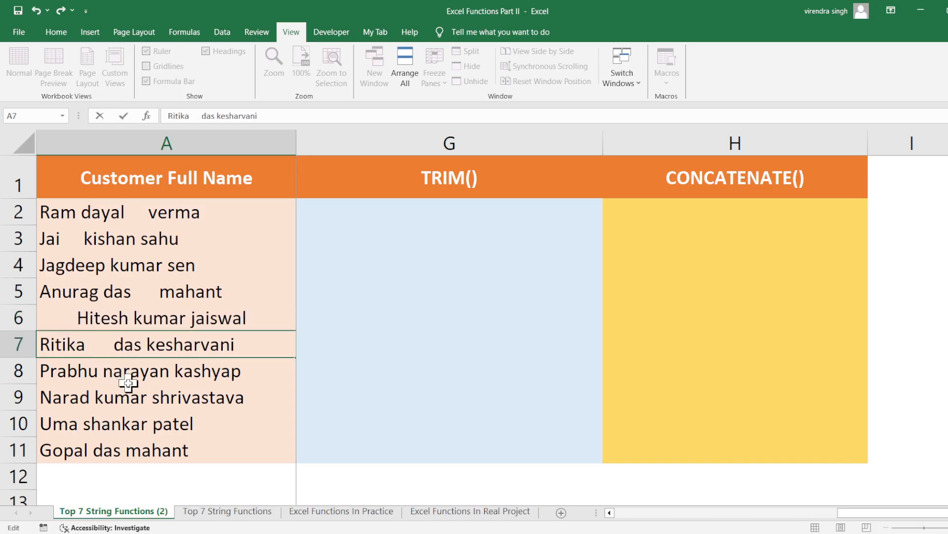
left_click(105, 377)
double_click(105, 376)
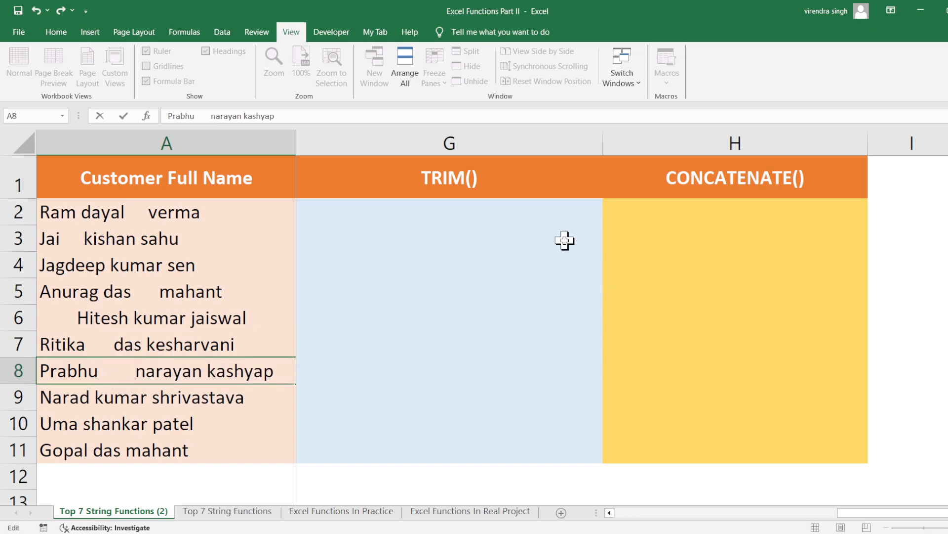
Enter the formula =TRIM(A2) in G2 to remove the extra spaces from the first customer name.
left_click(504, 210)
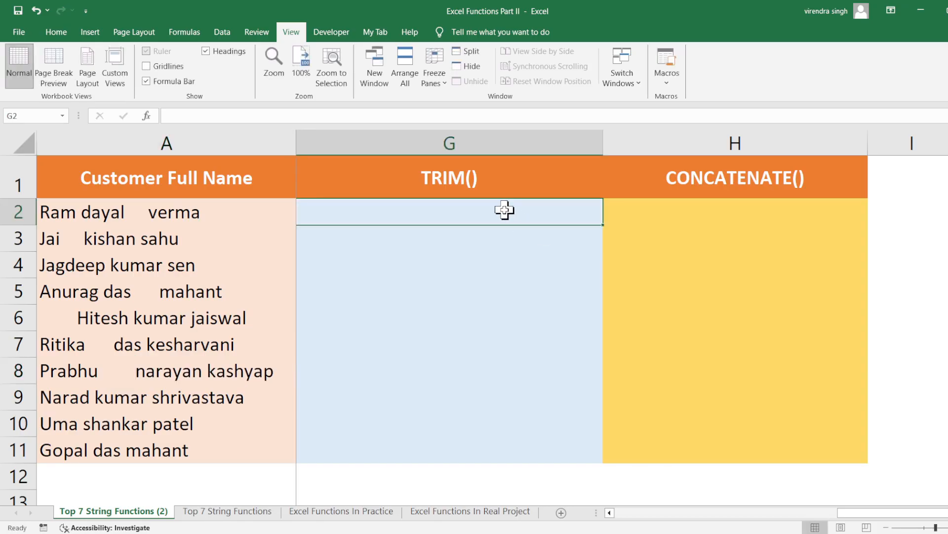
type("=tri")
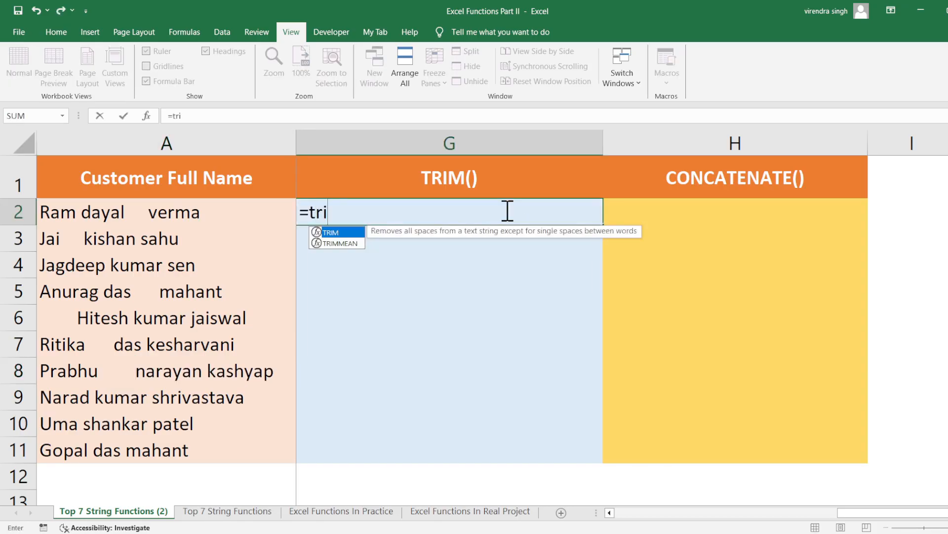
key("Tab")
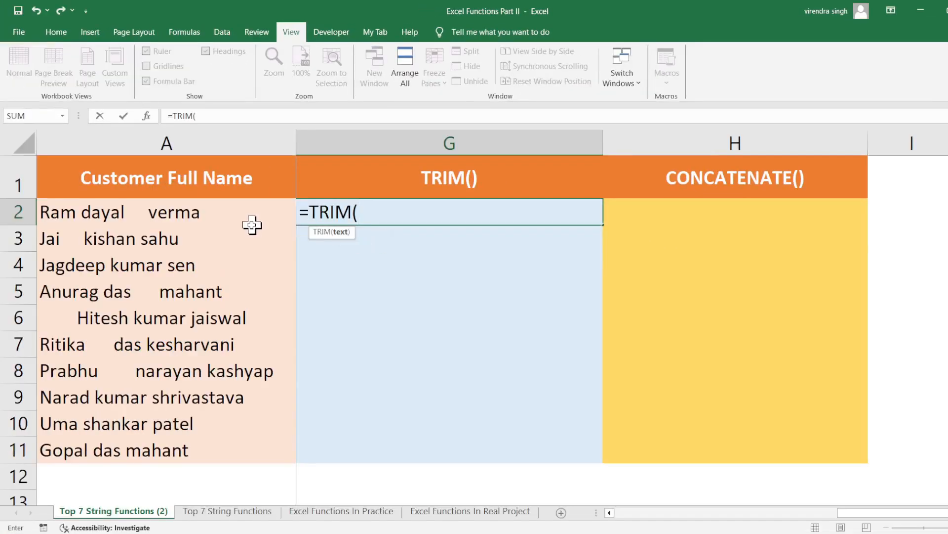
left_click(199, 216)
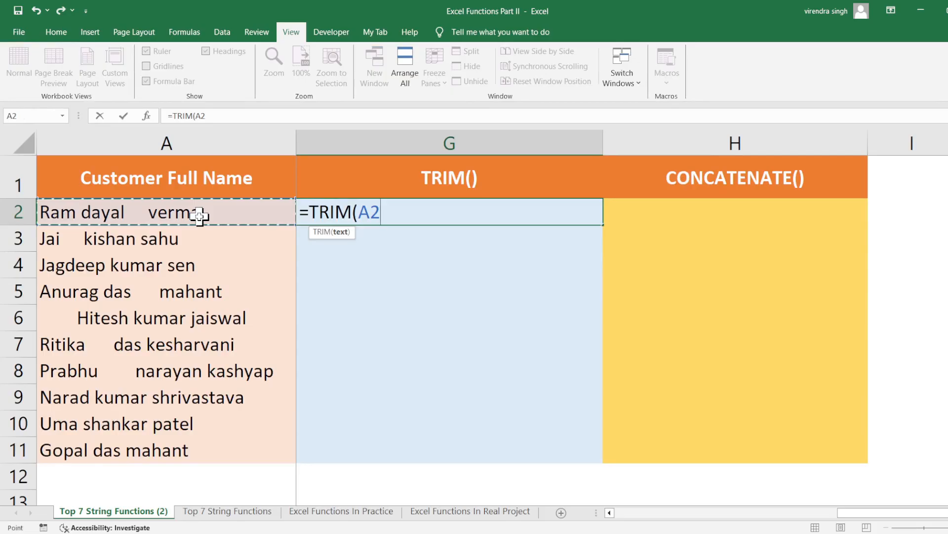
type(")")
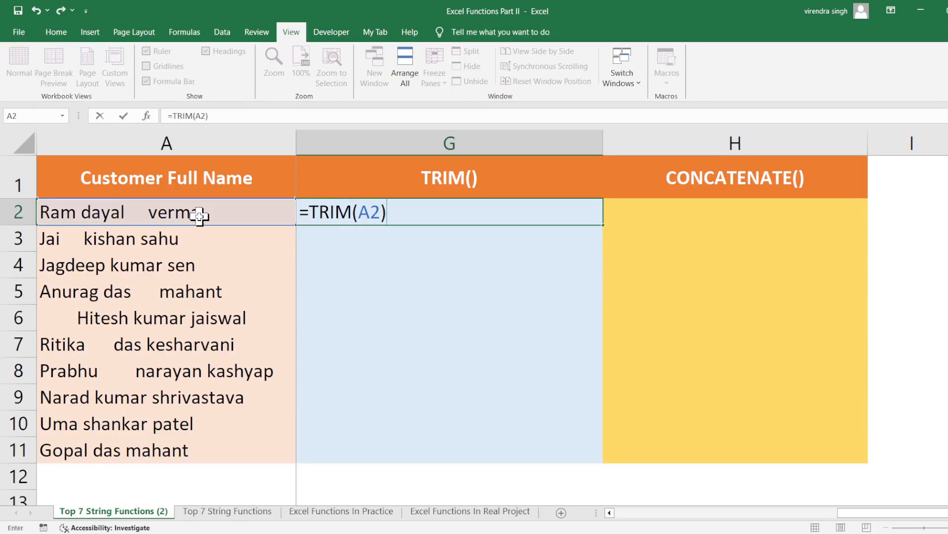
key("Return")
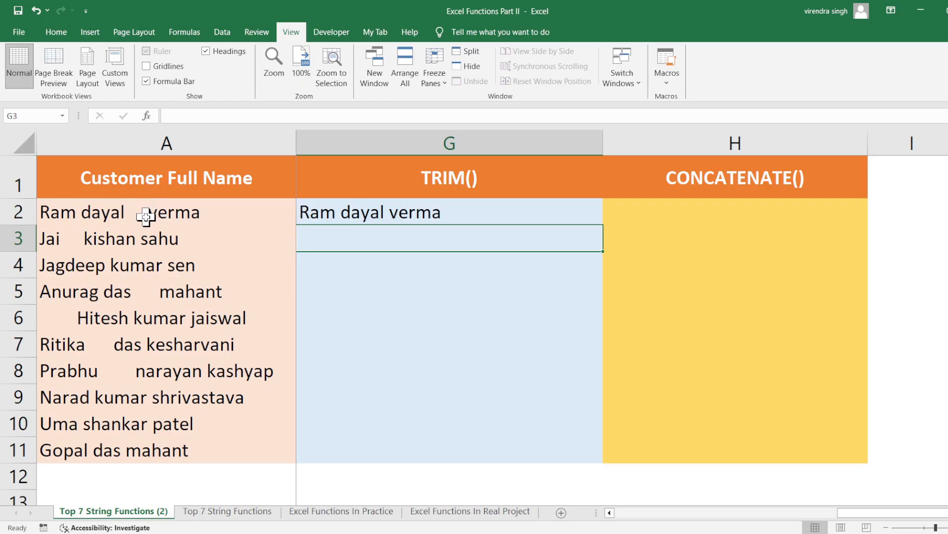
Fill the TRIM formula from G2 down to G11 and check the source name with leading spaces in A6.
left_click(339, 217)
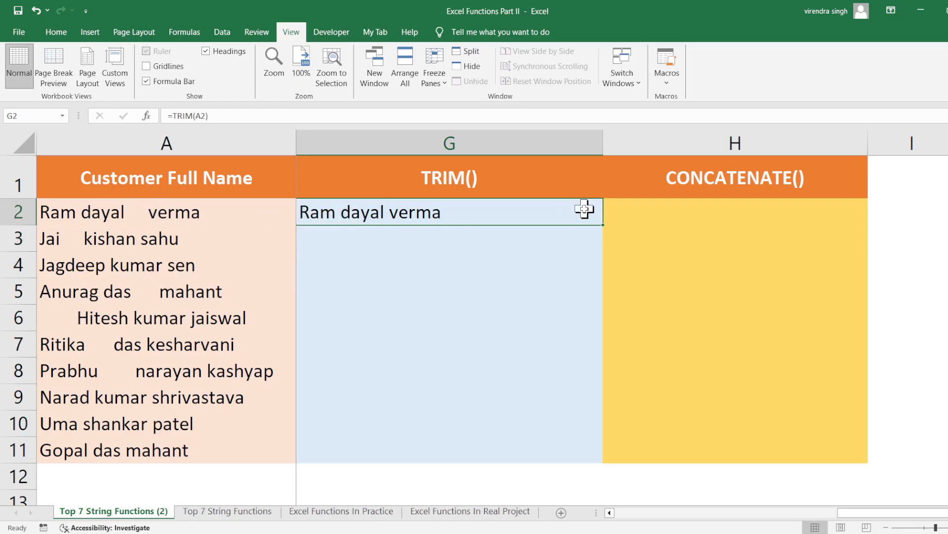
left_click_drag(603, 225, 601, 460)
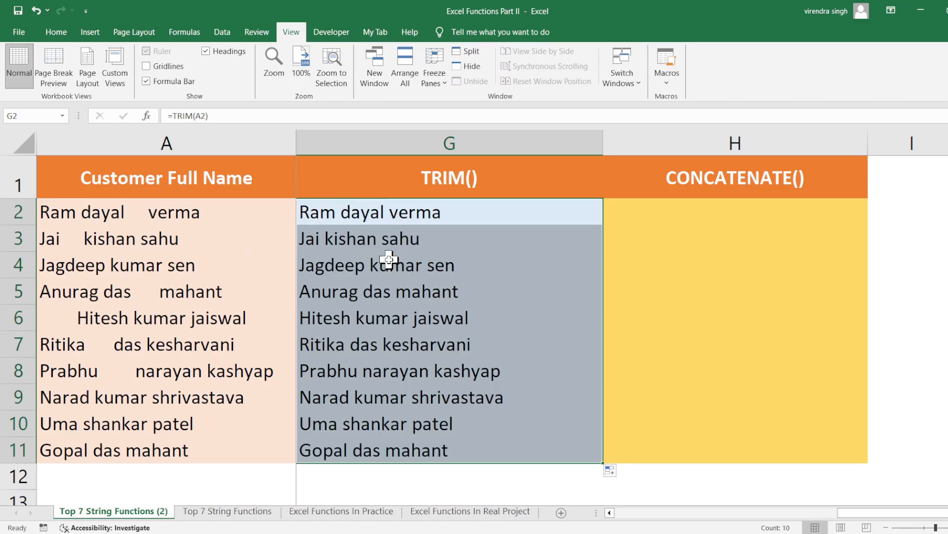
left_click(130, 336)
left_click(124, 322)
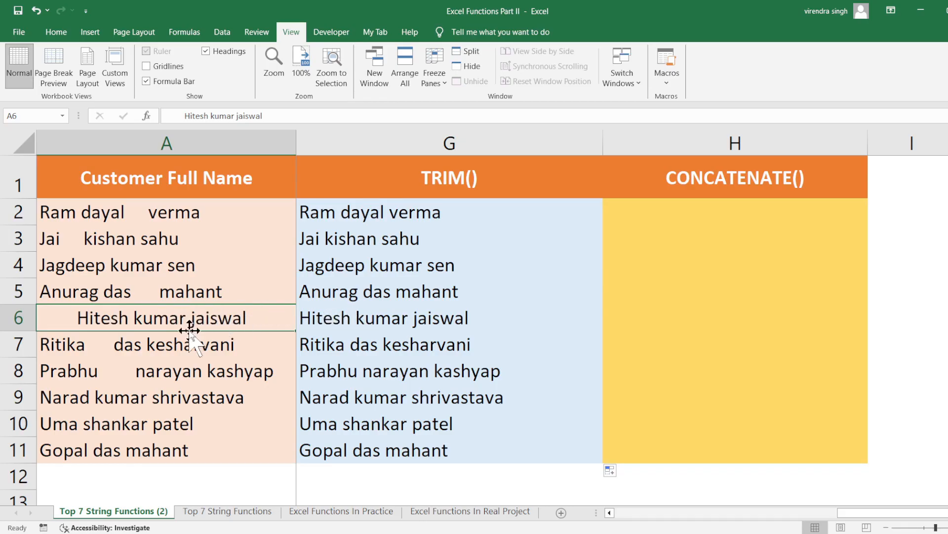
left_click(157, 340)
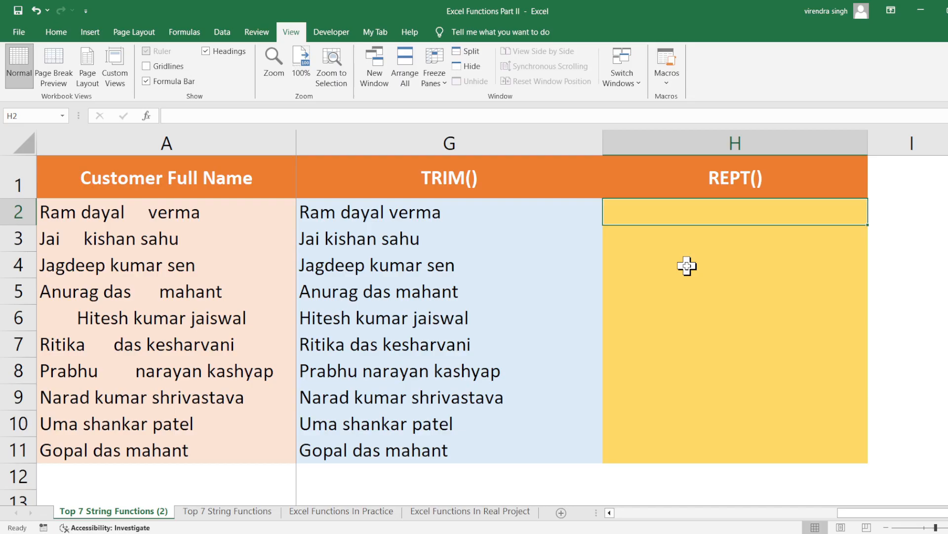
Enter the formula =REPT("-",20) in H2 to repeat a hyphen 20 times.
type("=")
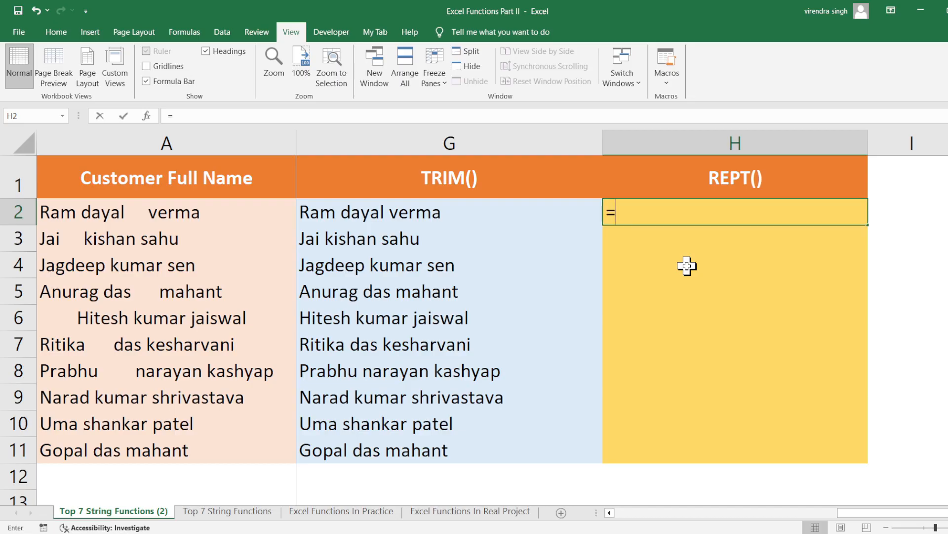
type("rept")
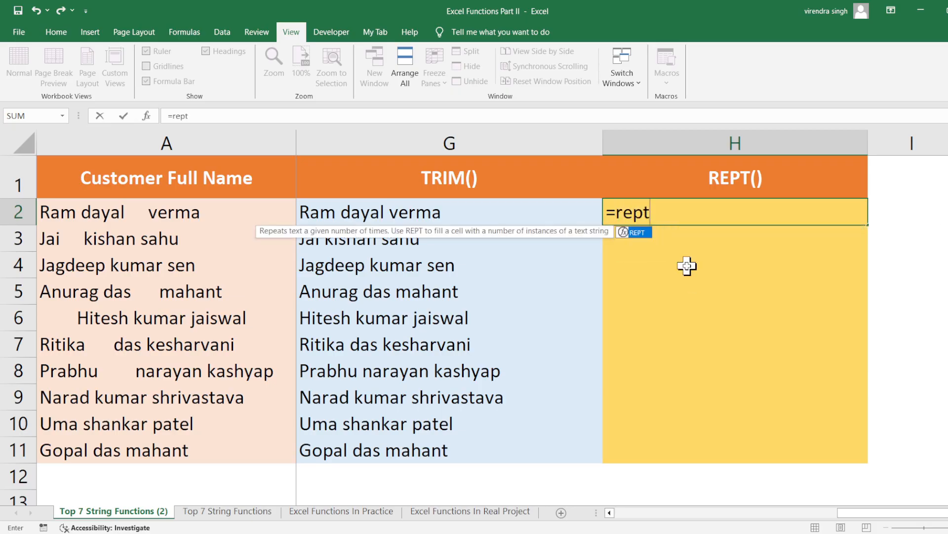
key("Tab")
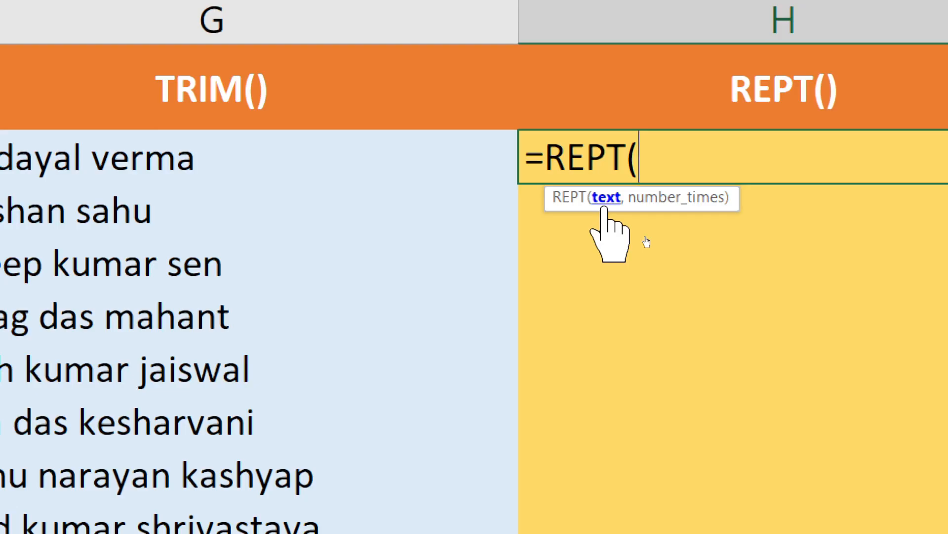
type("\"")
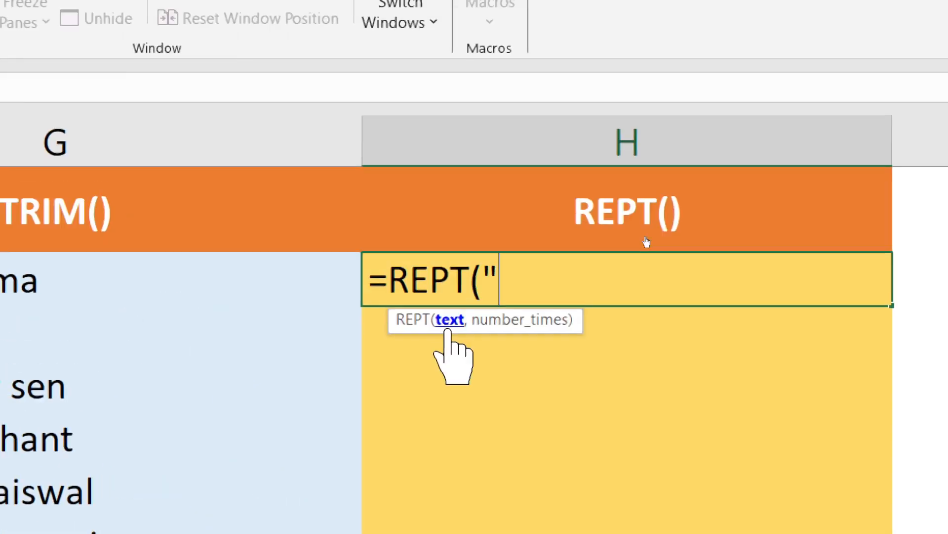
type("-")
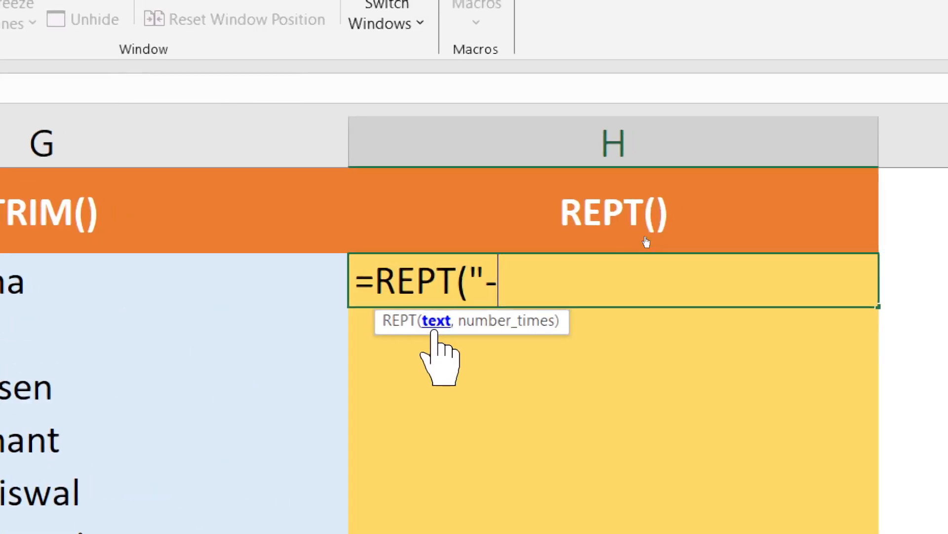
type("\",")
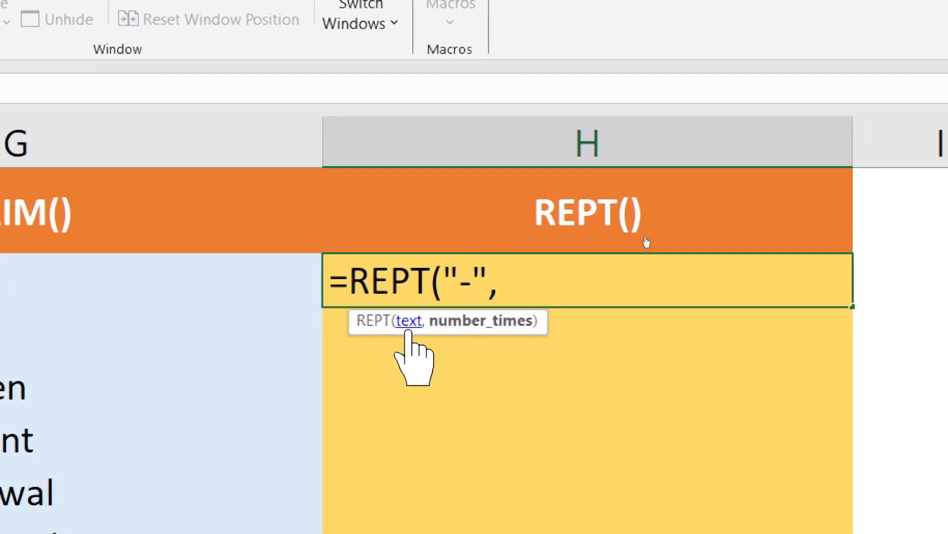
type("20")
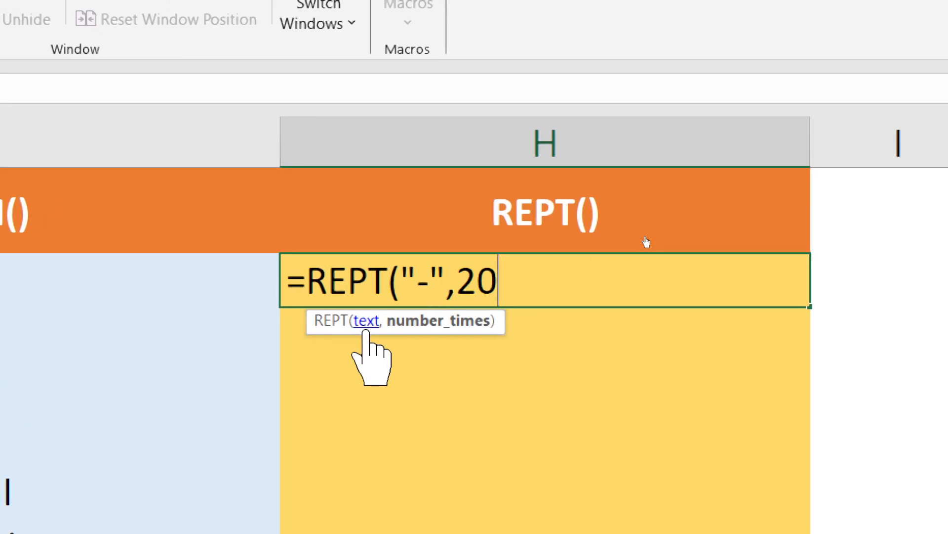
type(")")
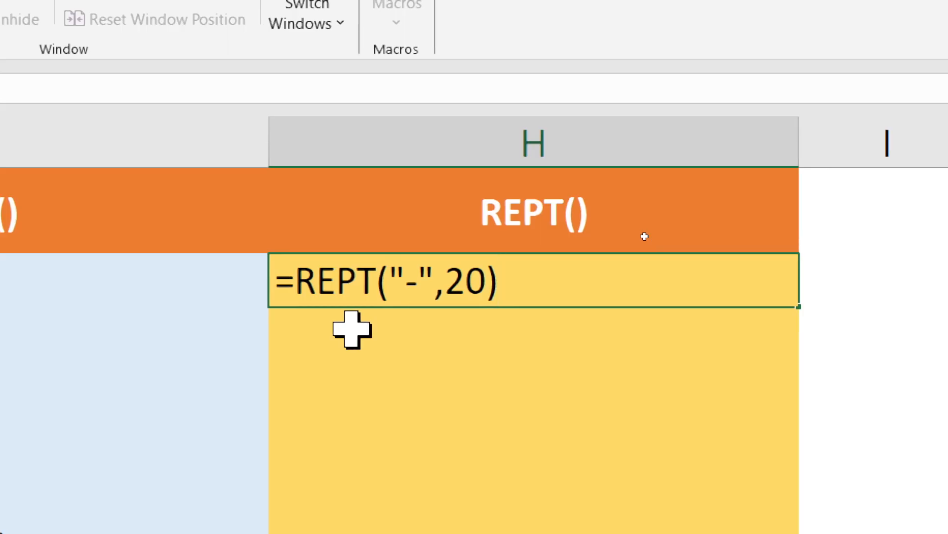
key("Return")
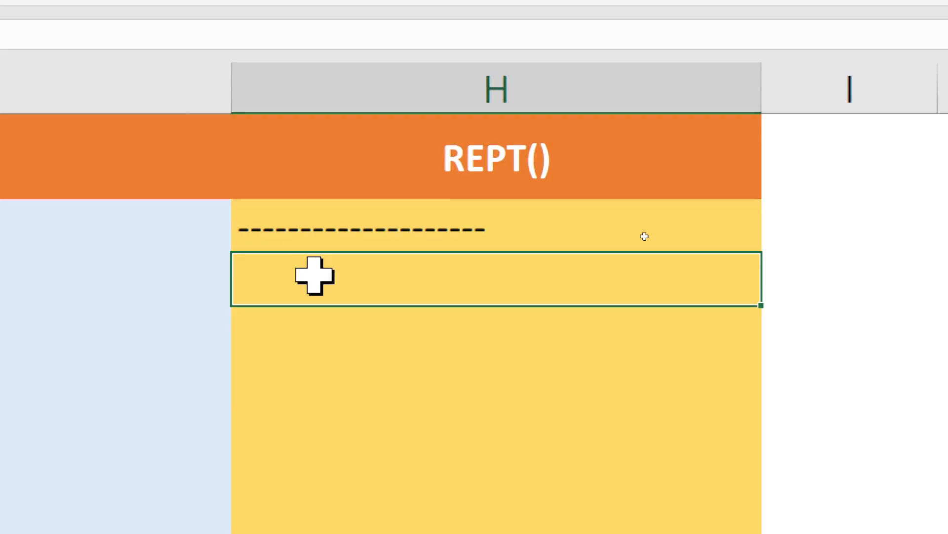
Change the repeated text in the H2 REPT formula to an equals sign, giving =REPT("=",20).
left_click(322, 231)
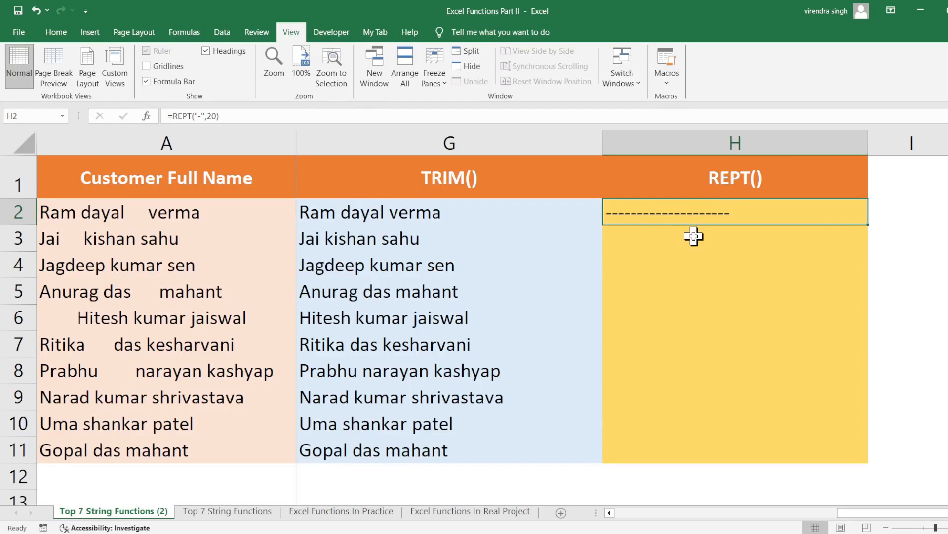
double_click(690, 215)
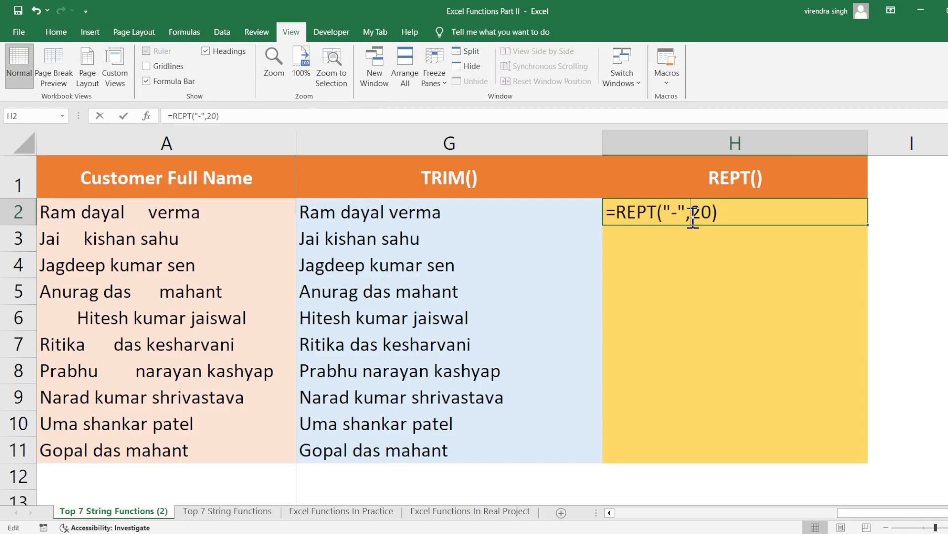
left_click(682, 213)
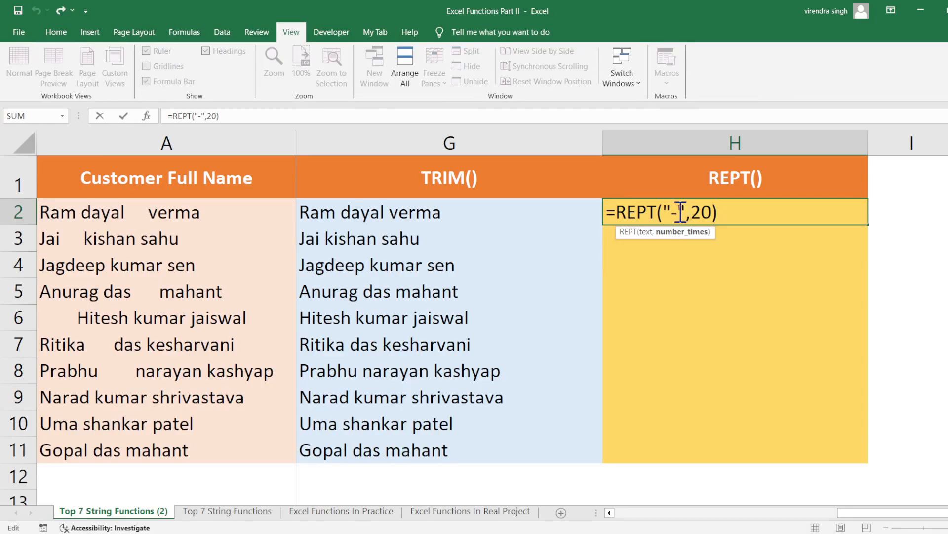
key("BackSpace")
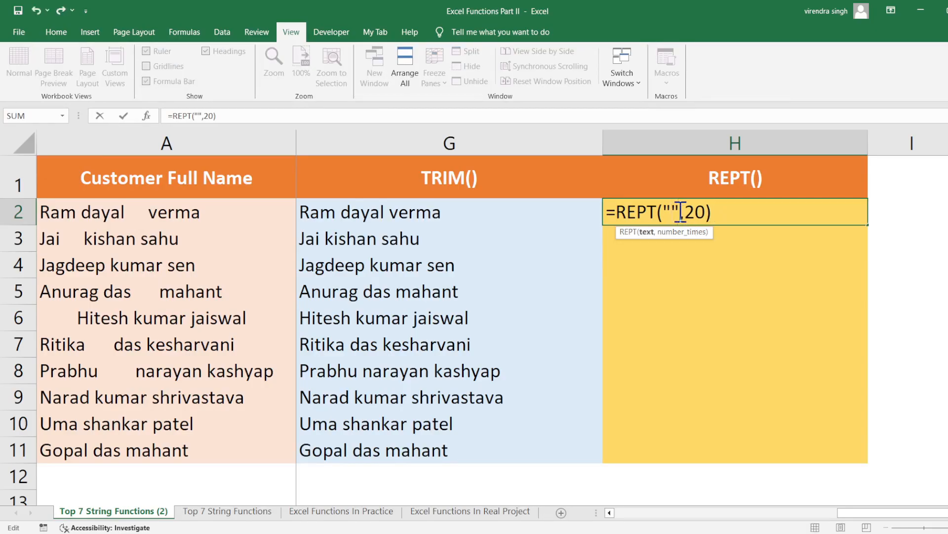
type("=")
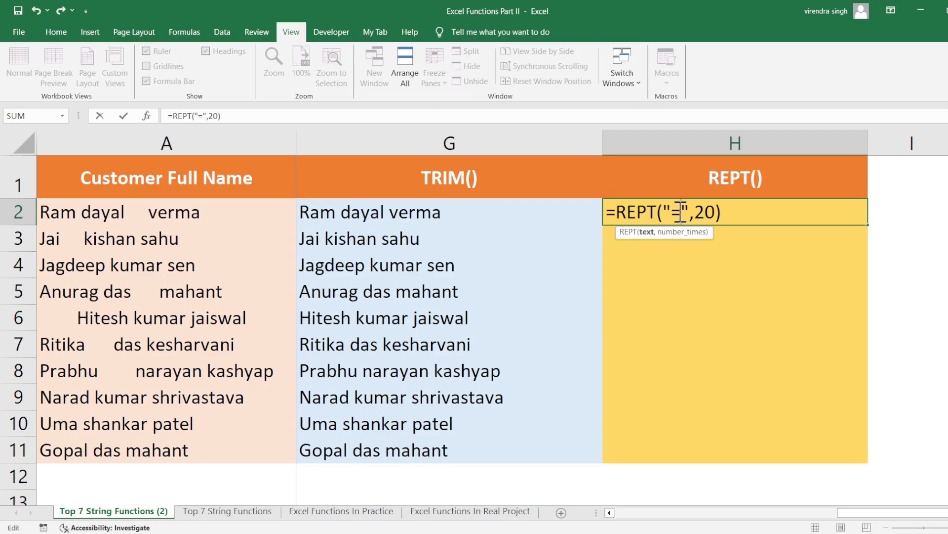
key("Return")
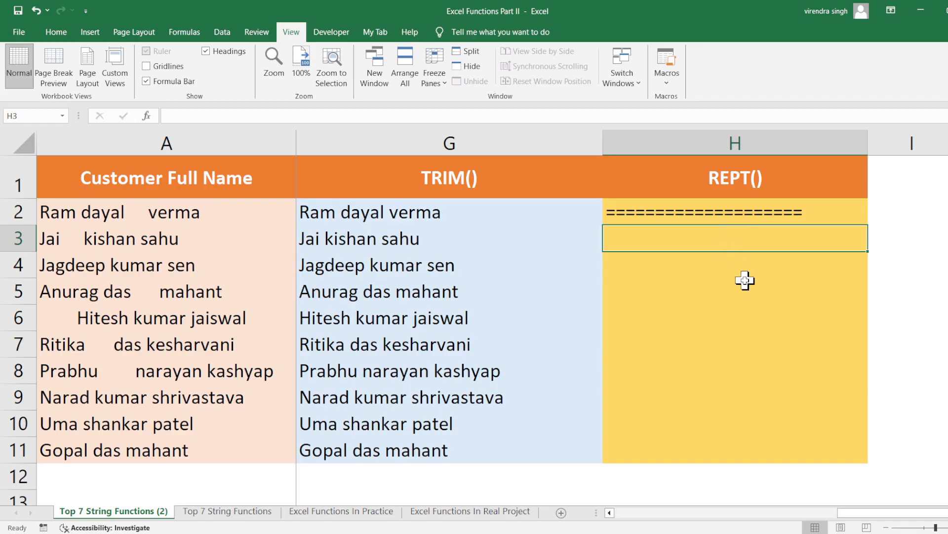
Switch to the Top 7 String Functions sheet and select the first, middle and last name cells C2:E2.
key("ctrl+Page_Down")
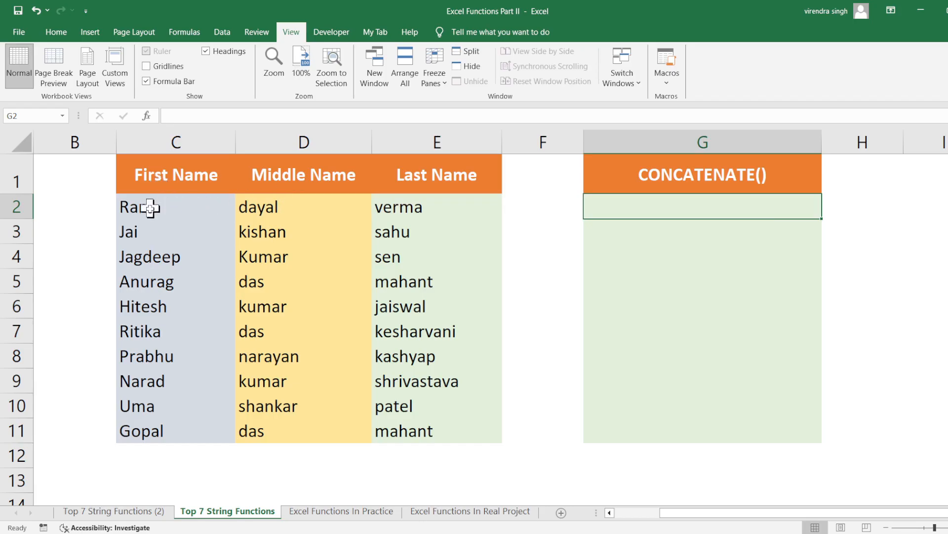
left_click_drag(153, 205, 451, 206)
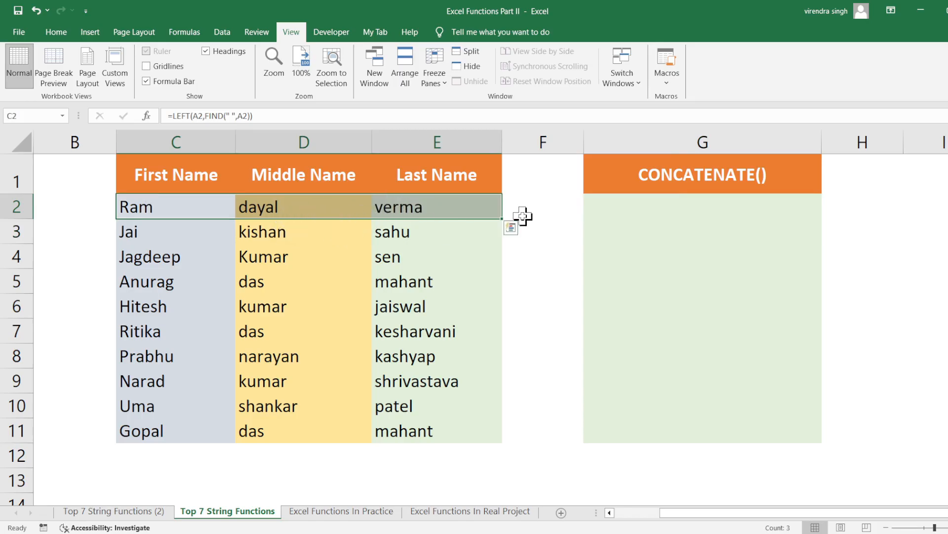
Enter the formula =CONCATENATE(C2,D2,E2) in G2 to join the first, middle and last names.
left_click(630, 209)
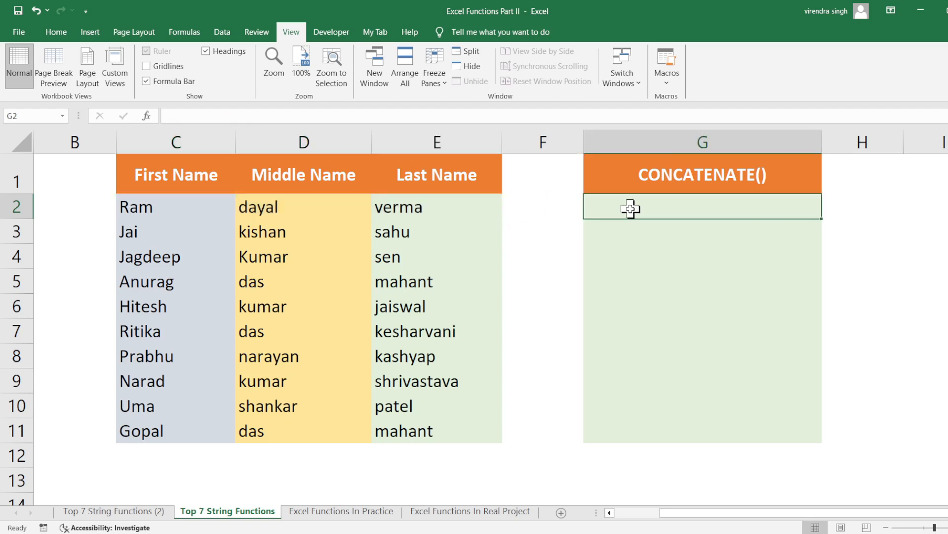
type("=")
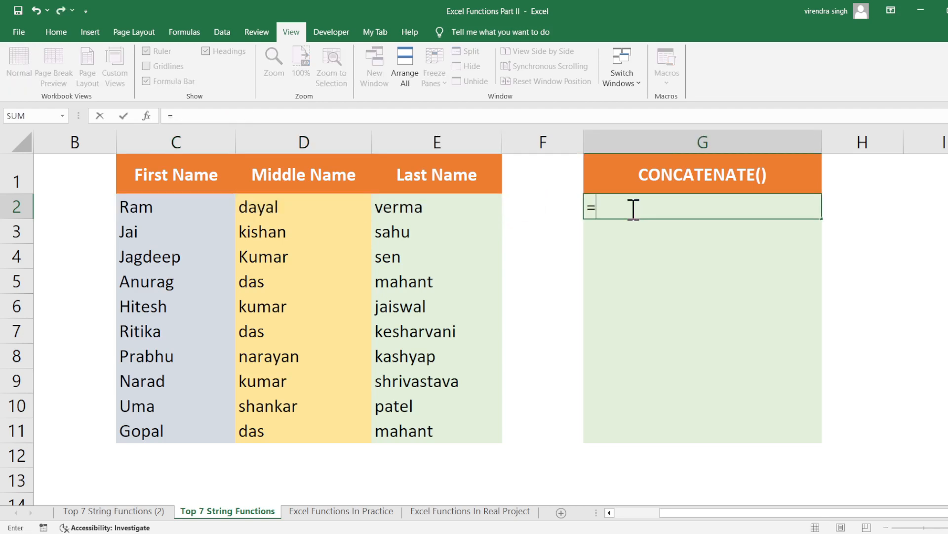
type("con")
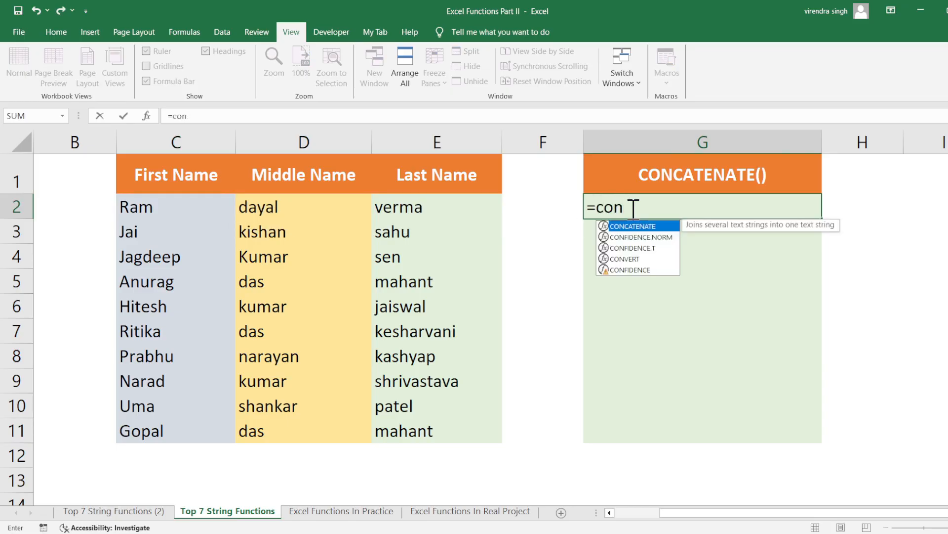
type("c")
key("Tab")
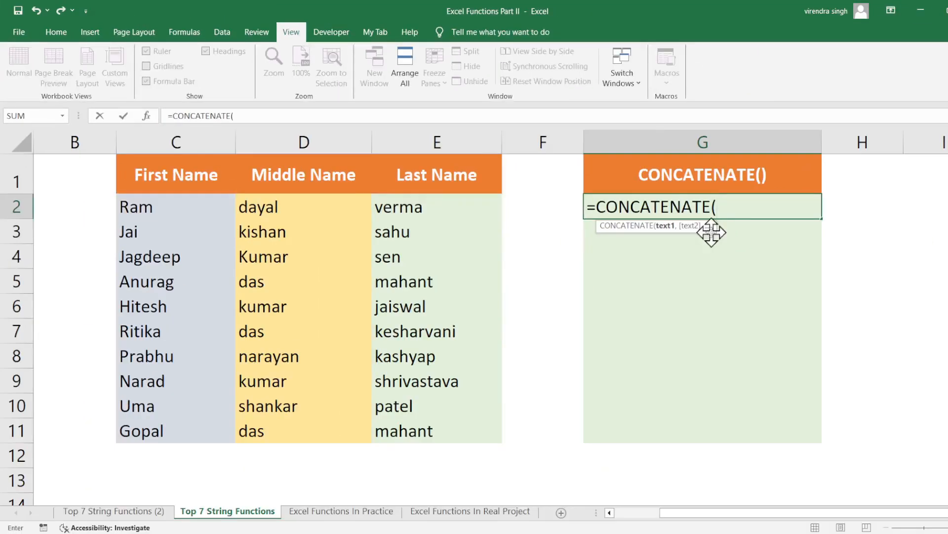
left_click(184, 207)
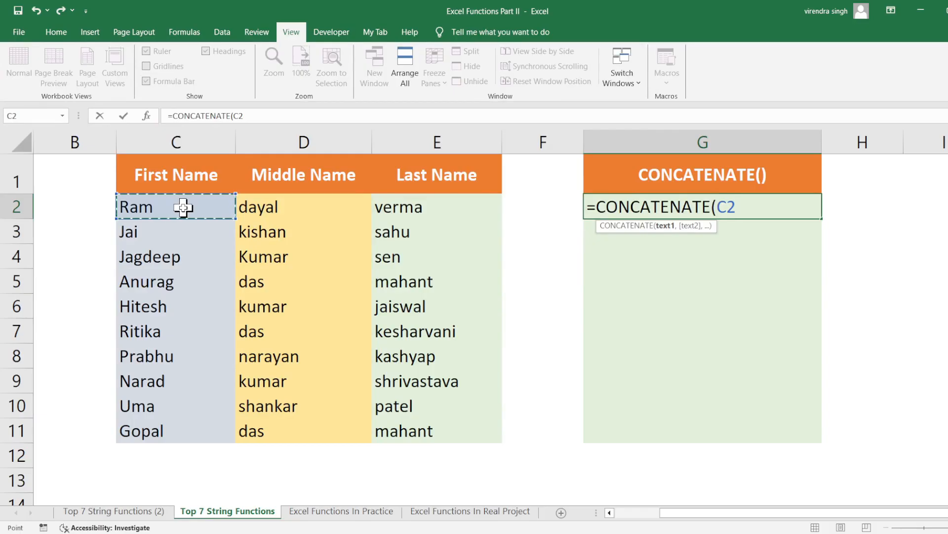
type(",")
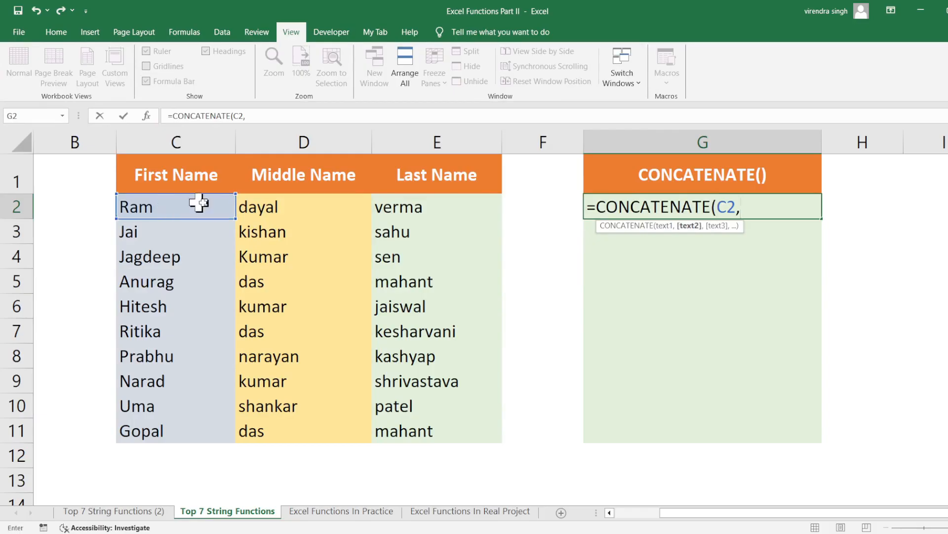
left_click(267, 207)
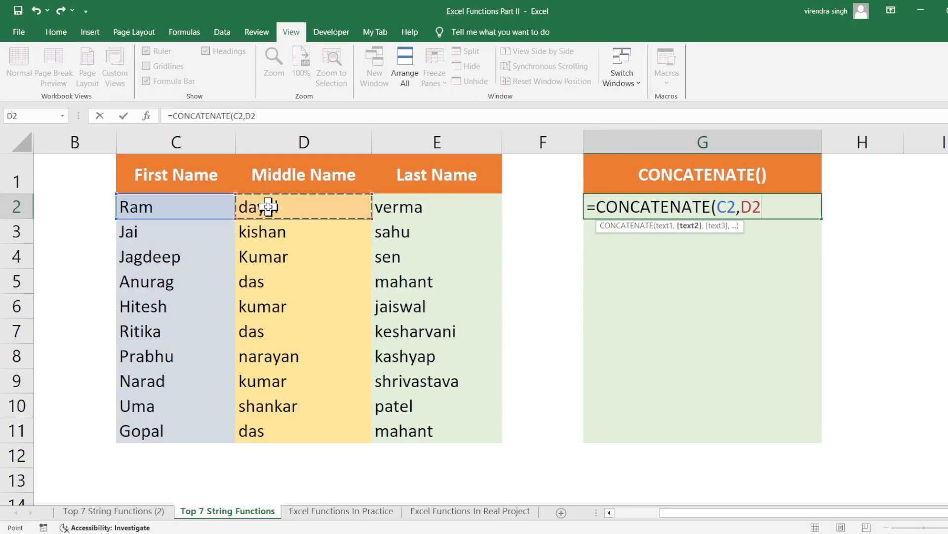
type(",")
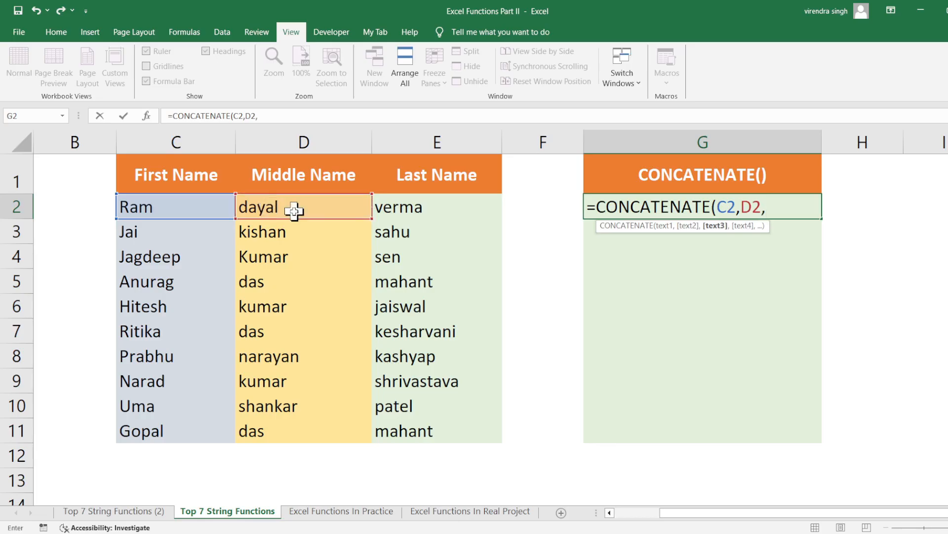
left_click(396, 205)
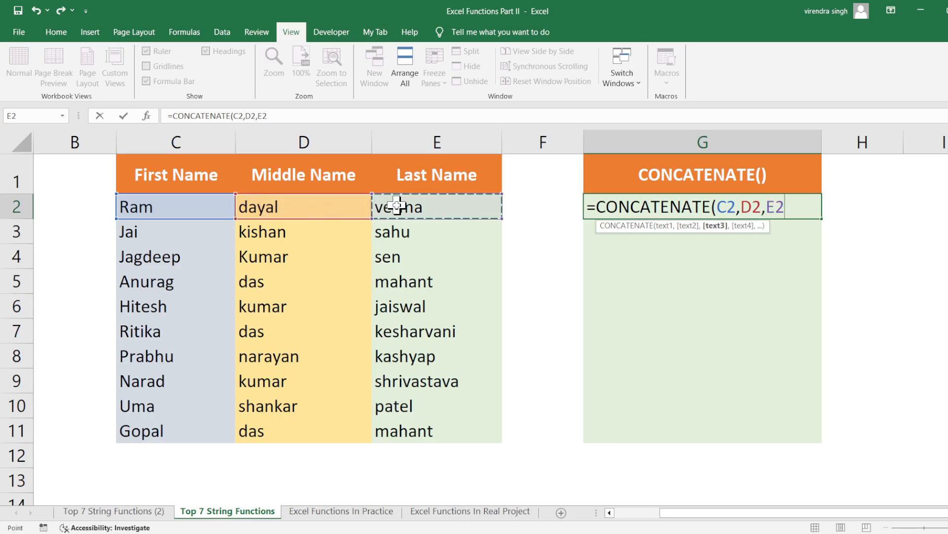
key("Return")
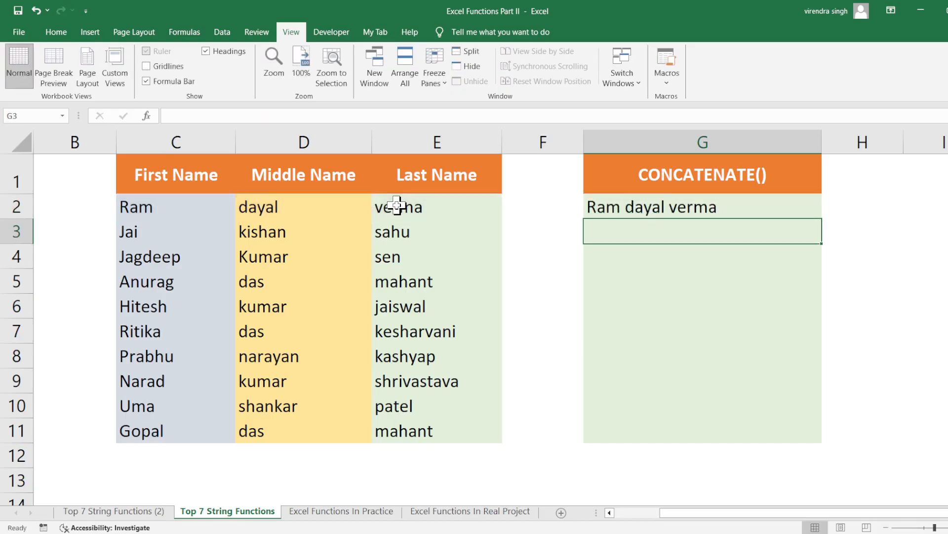
Fill the CONCATENATE formula from G2 down to G11 and check it against the source name cells C2, D2 and E2.
left_click(609, 211)
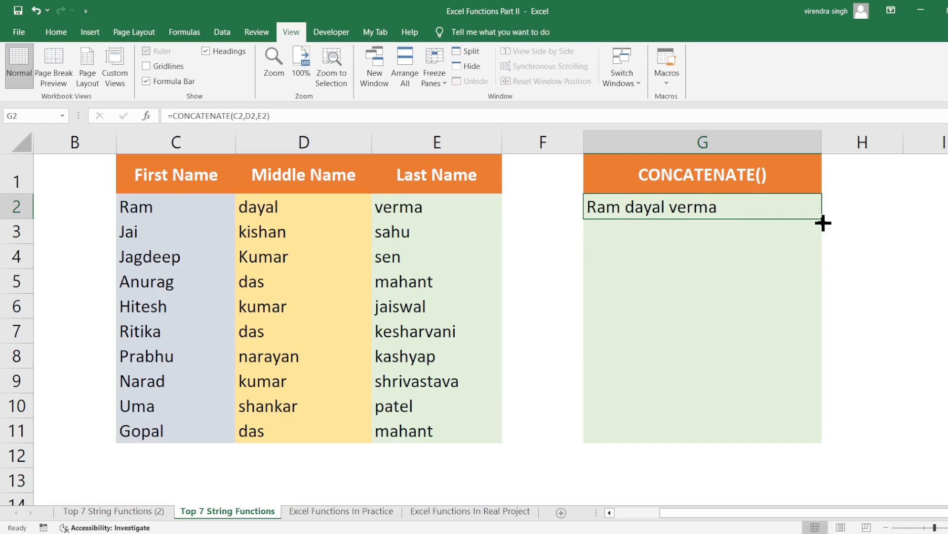
left_click_drag(823, 223, 823, 438)
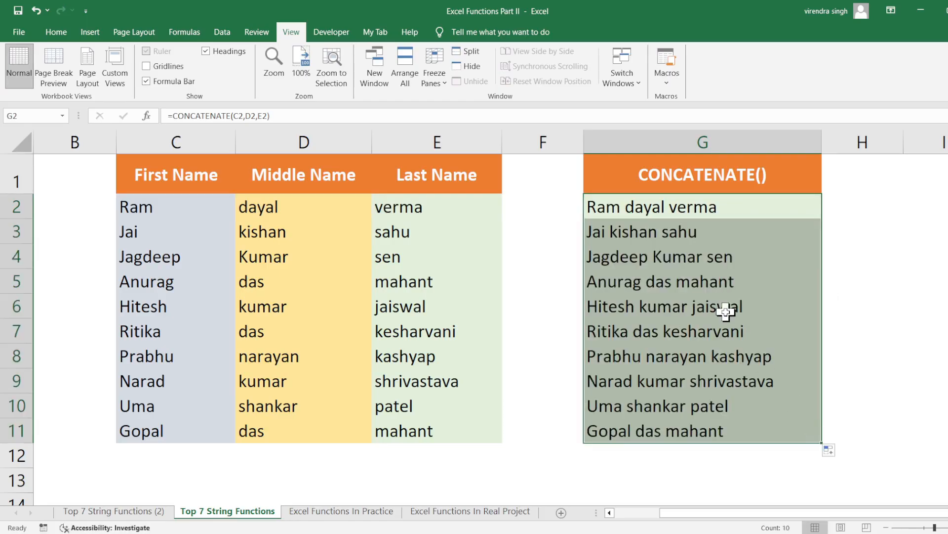
left_click(665, 236)
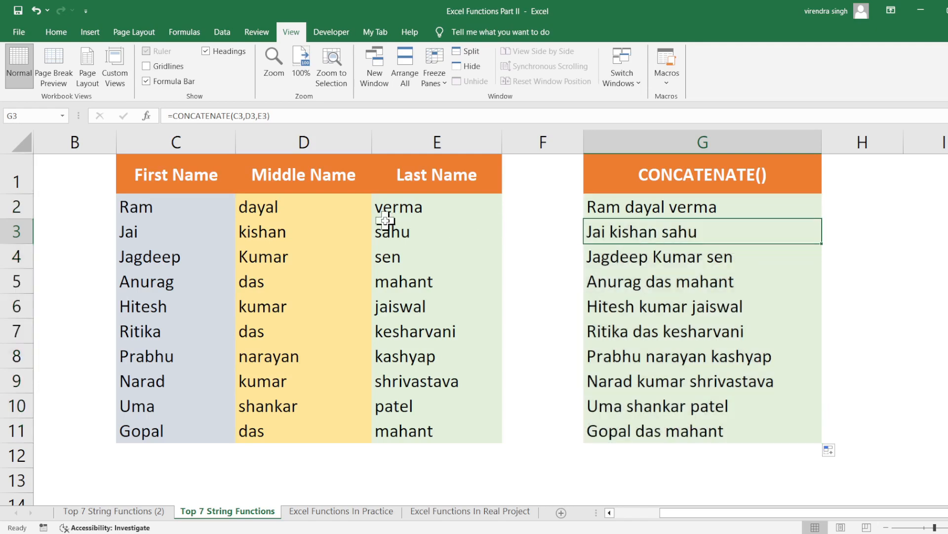
left_click(152, 211)
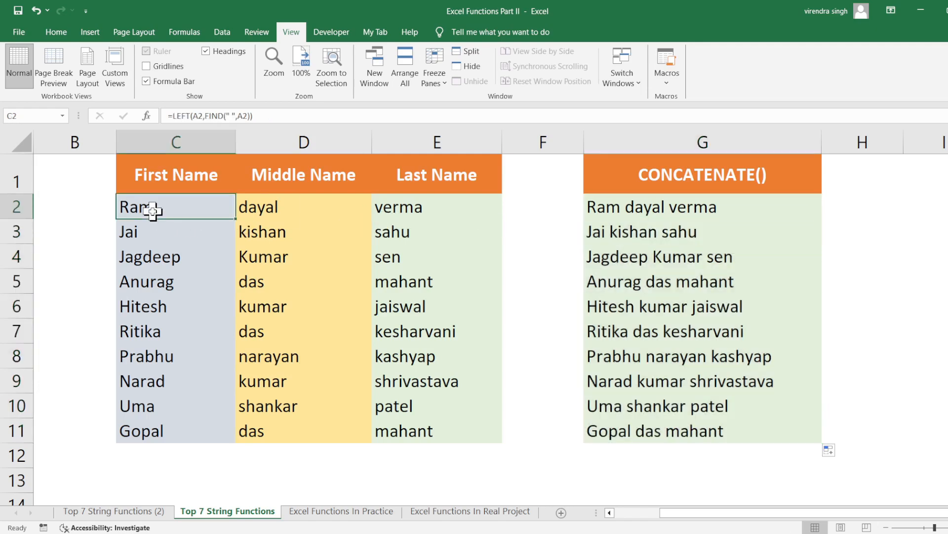
left_click(256, 213)
left_click(415, 212)
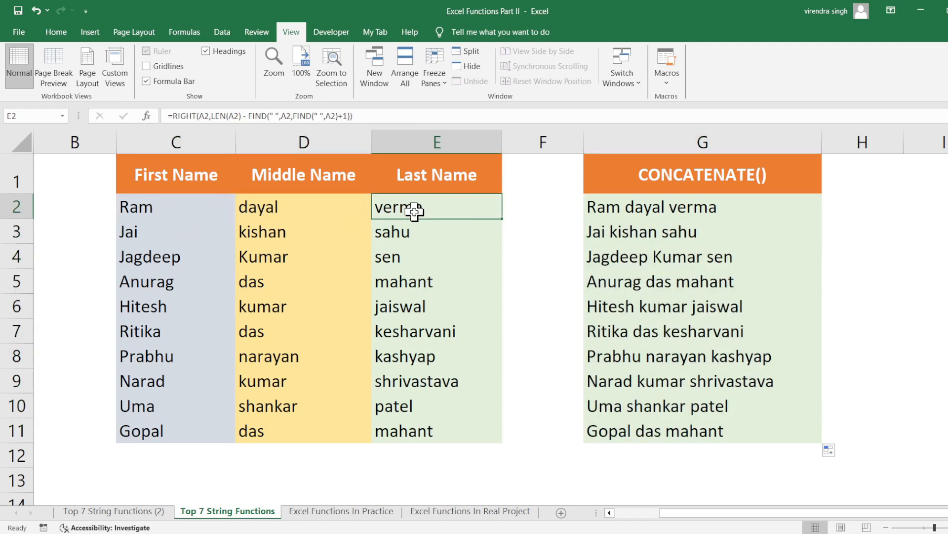
left_click(625, 207)
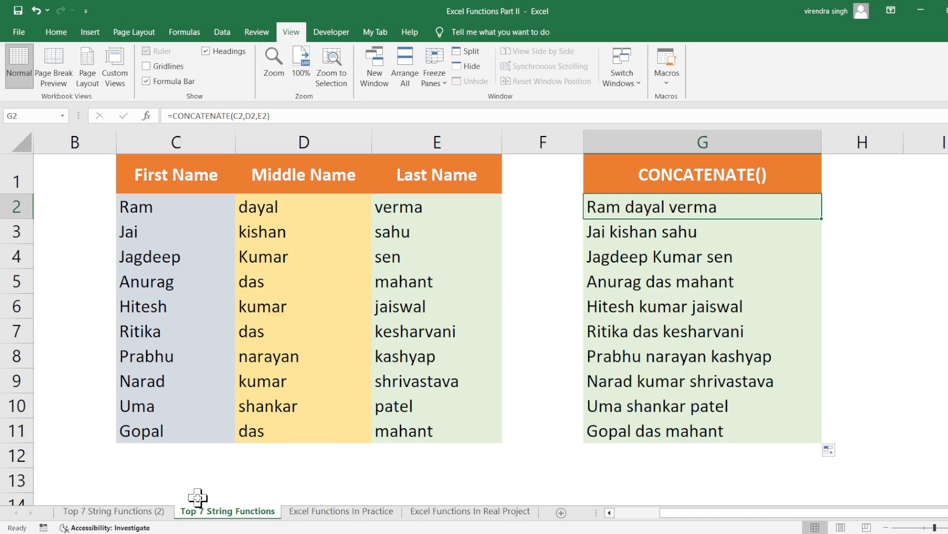
Review the function headers from UPPER to CONCATENATE on the Top 7 String Functions (2) sheet, and return to the Top 7 String Functions sheet.
left_click(140, 510)
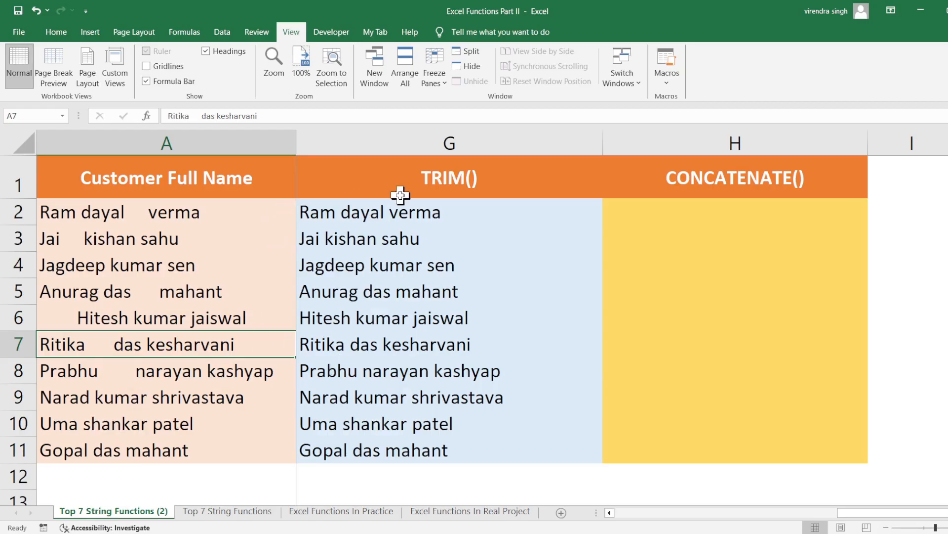
key("ctrl+Home")
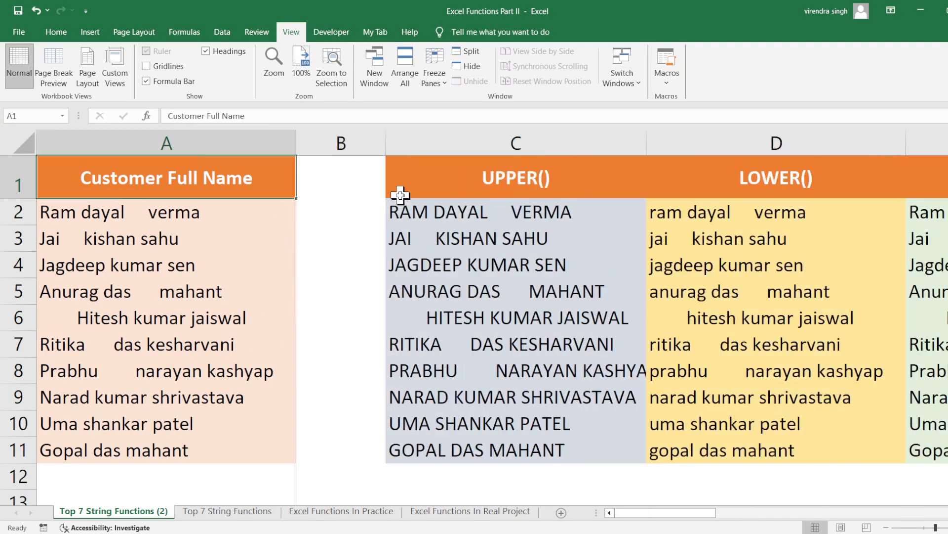
key("Right")
key("Right")
key("Right")
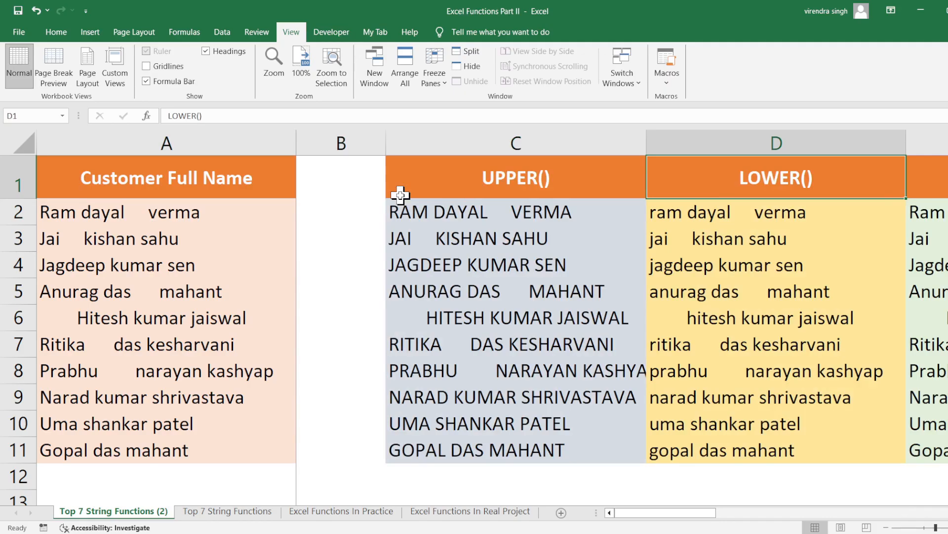
key("Right")
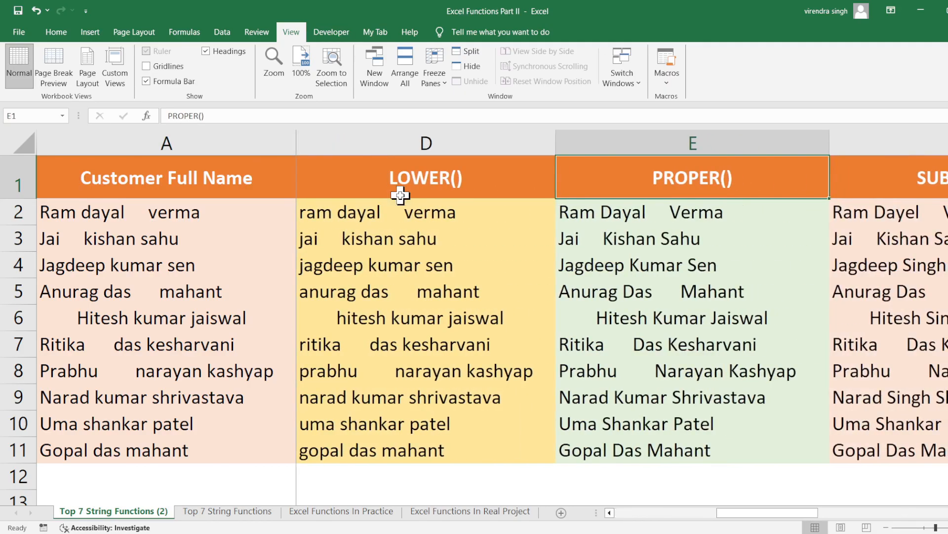
key("Right")
key("Right")
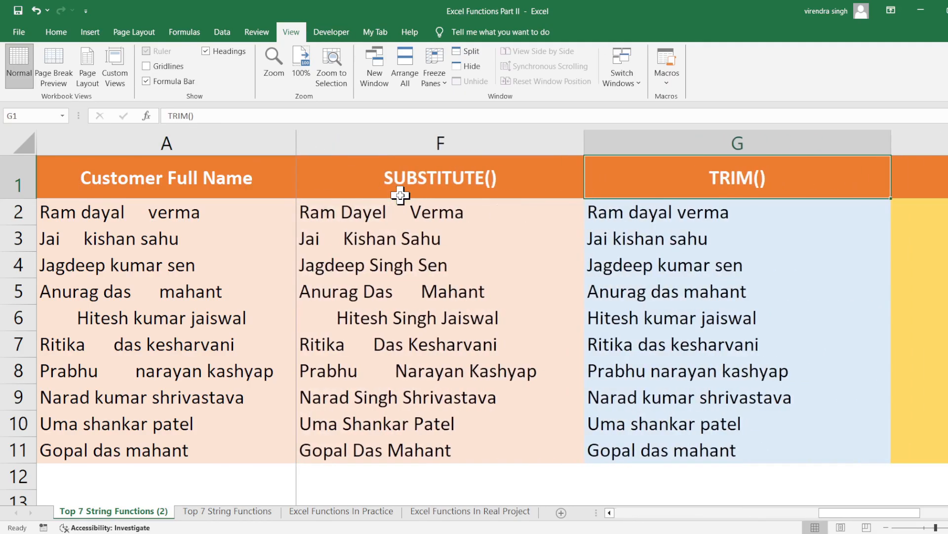
key("Right")
key("Right")
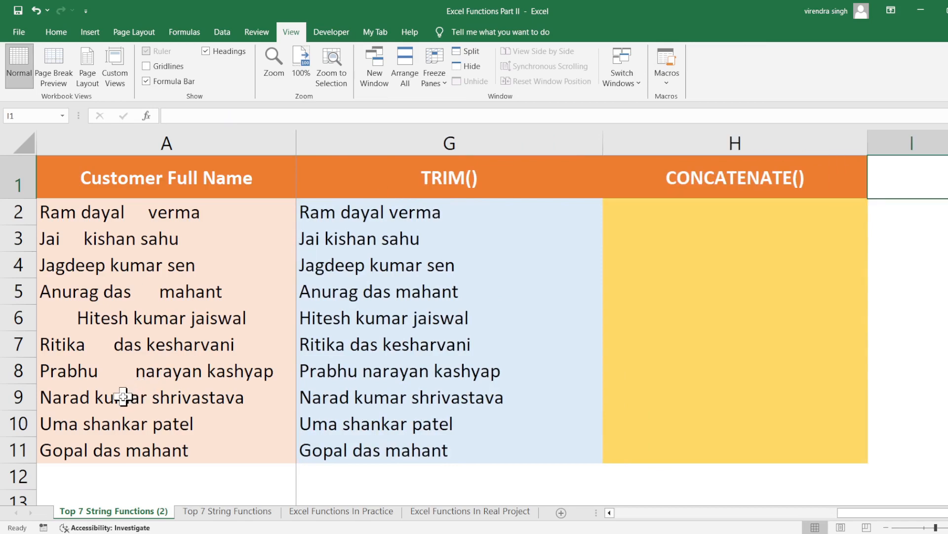
left_click(223, 511)
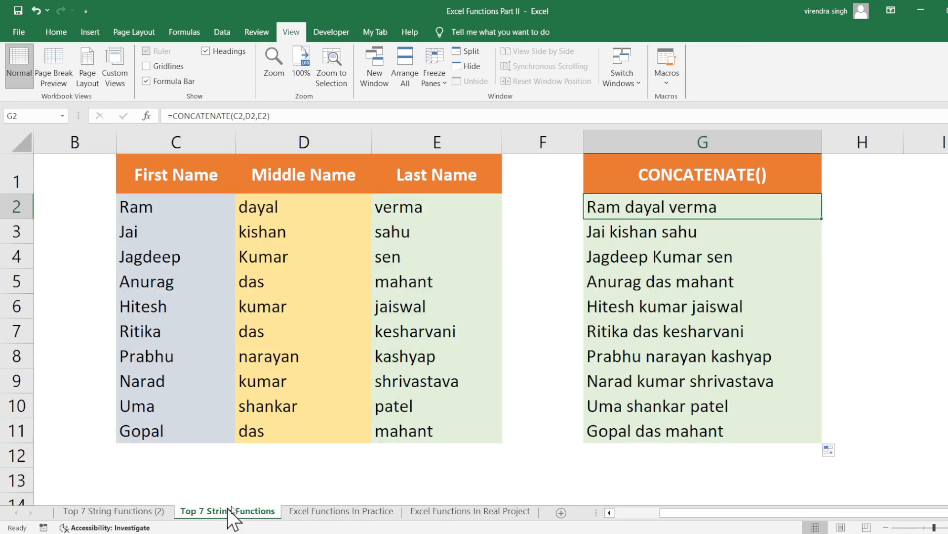